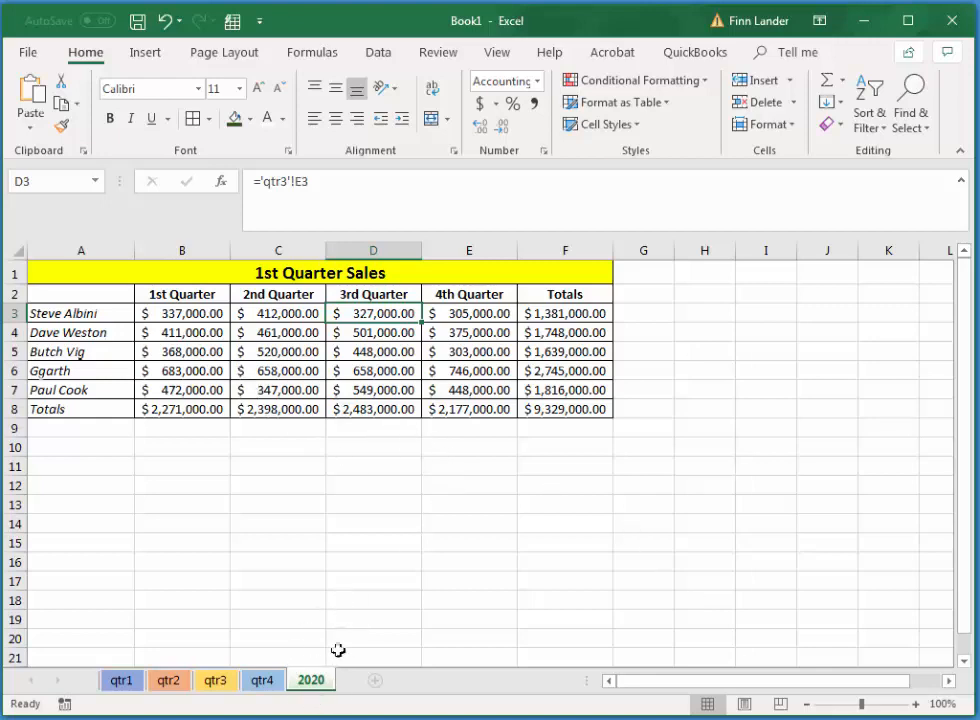
# Examine the quarterly sales in B3:E7, the salesperson totals in F3:F7, the quarter totals in B8:E8 and the grand total in F8.
pyautogui.click(210, 313)
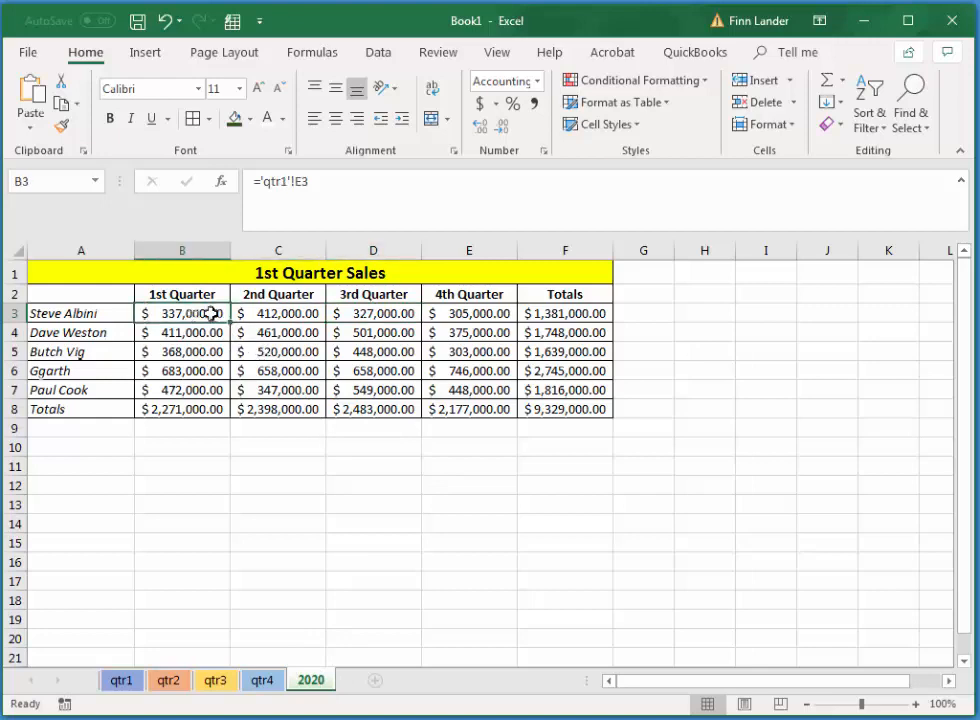
pyautogui.moveTo(210, 313)
pyautogui.mouseDown()
pyautogui.moveTo(453, 315)
pyautogui.moveTo(467, 388)
pyautogui.mouseUp()
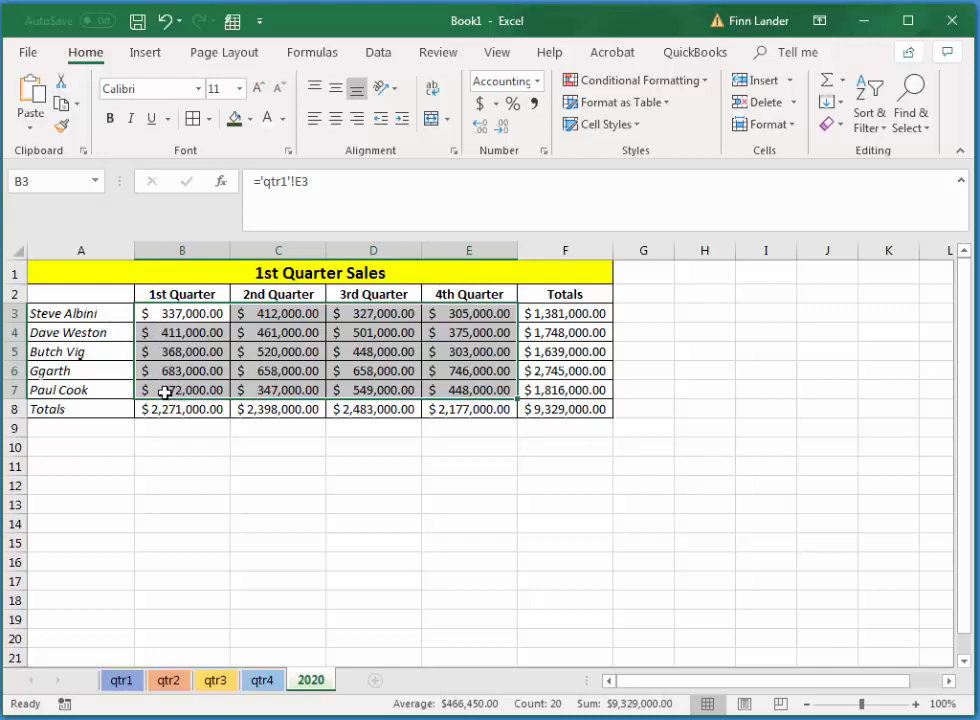
pyautogui.click(488, 501)
pyautogui.click(577, 320)
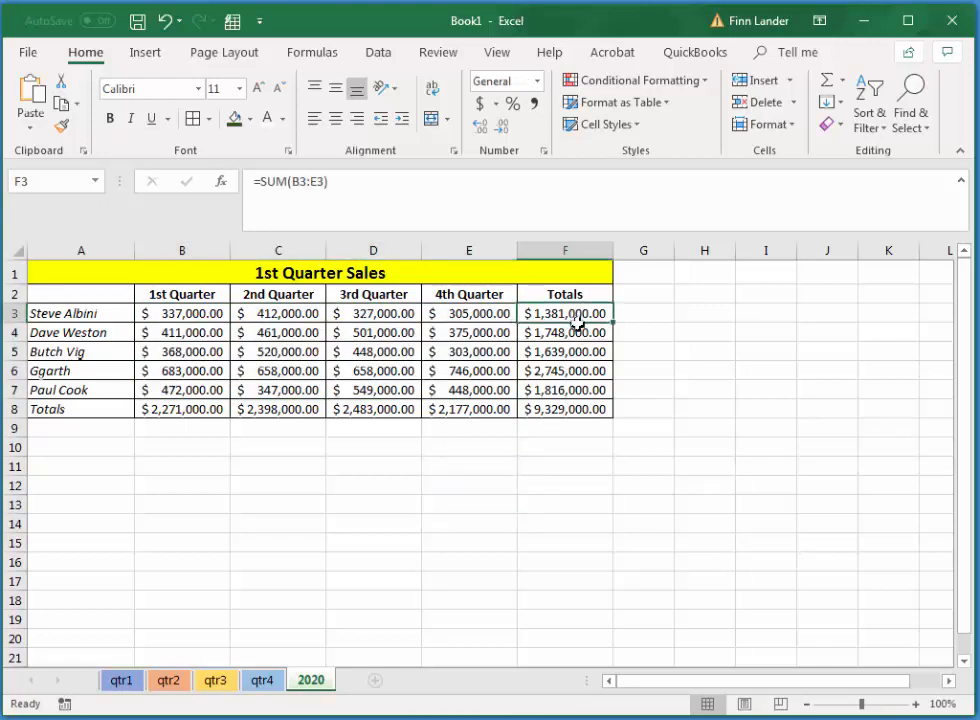
pyautogui.moveTo(577, 320); pyautogui.dragTo(580, 409)
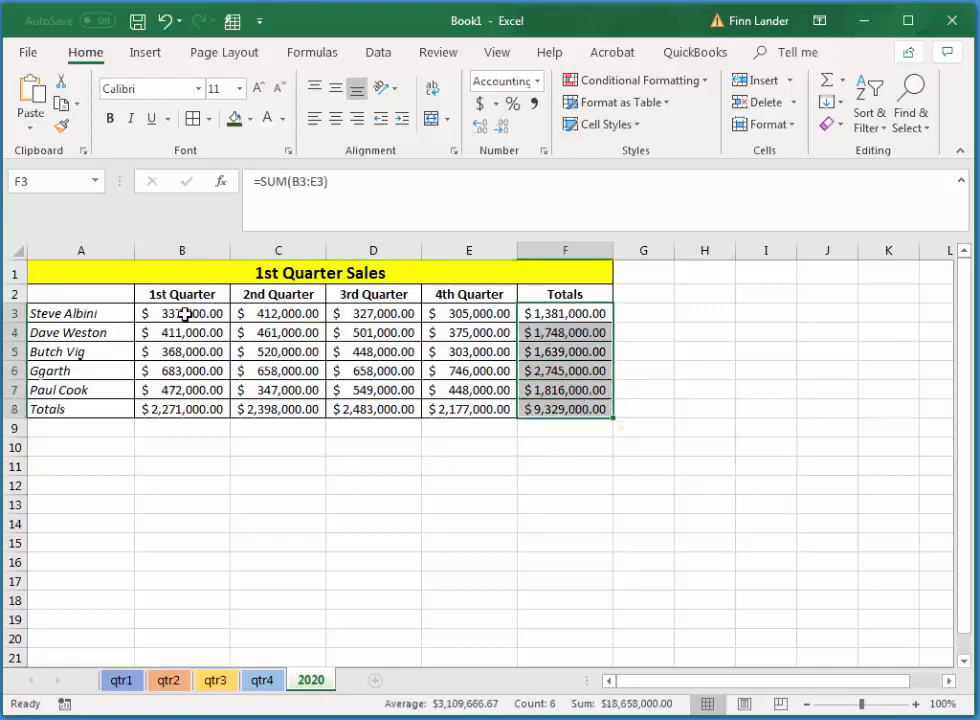
pyautogui.moveTo(185, 314); pyautogui.dragTo(556, 316)
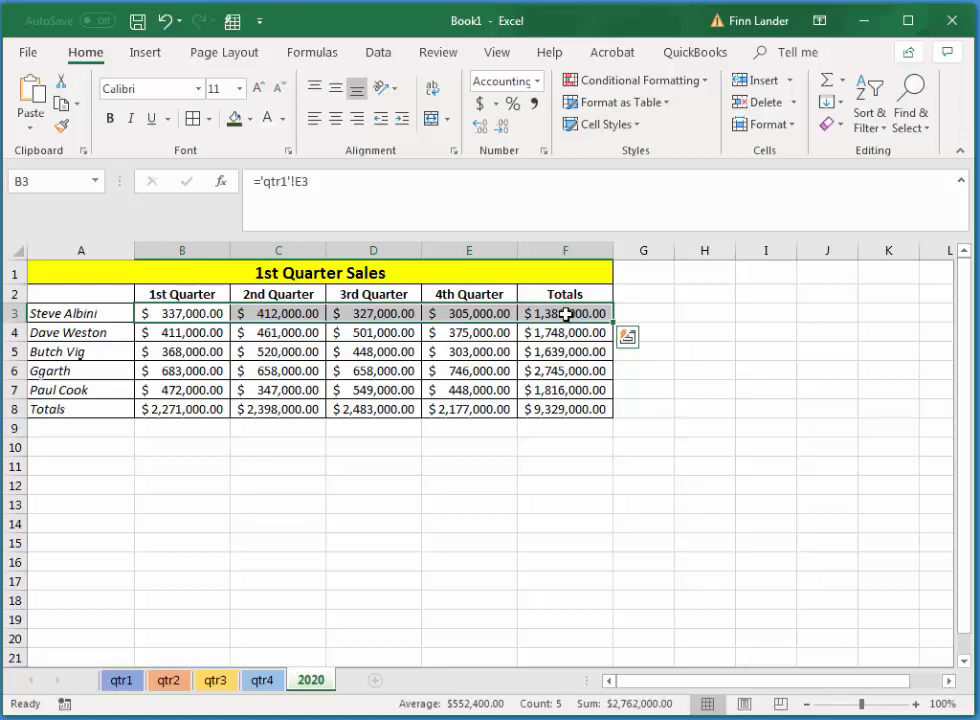
pyautogui.click(586, 486)
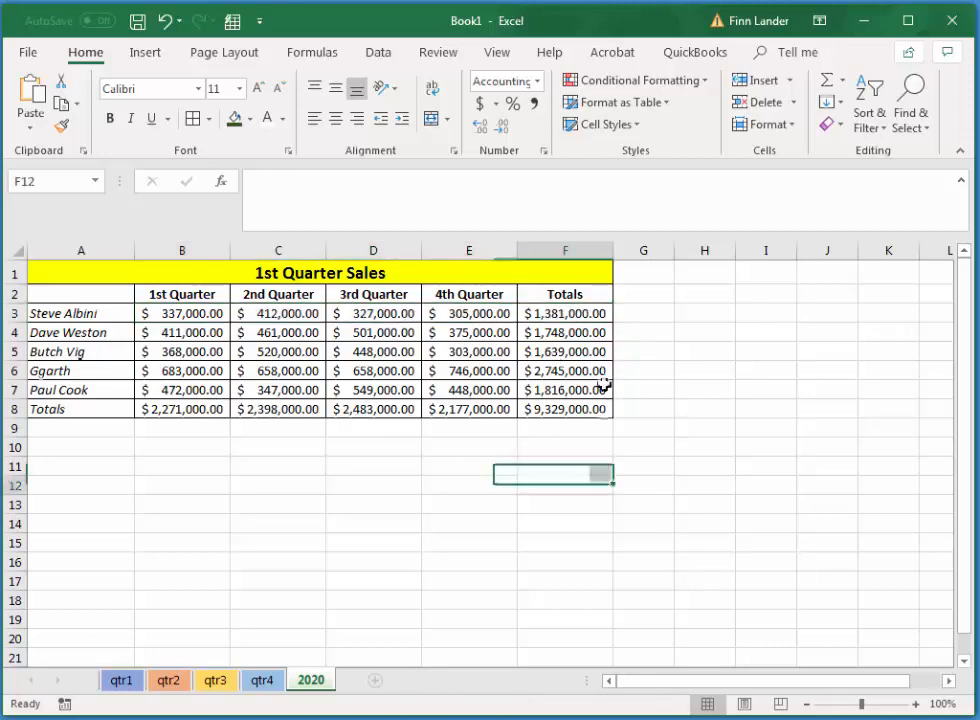
pyautogui.moveTo(586, 313)
pyautogui.mouseDown()
pyautogui.moveTo(586, 403)
pyautogui.moveTo(586, 389)
pyautogui.mouseUp()
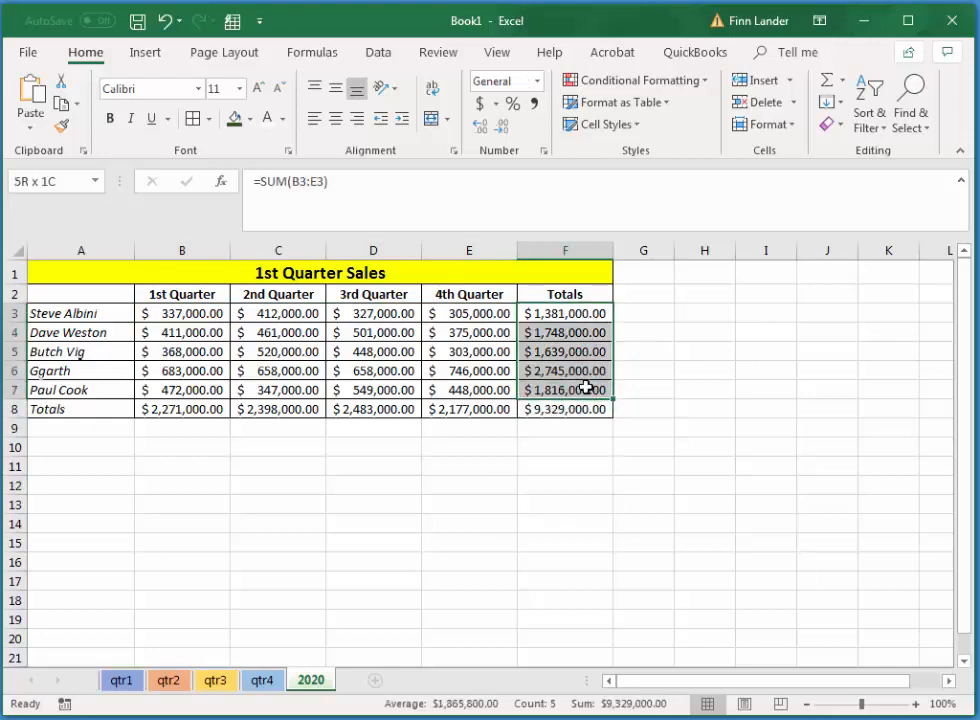
pyautogui.moveTo(179, 409); pyautogui.dragTo(533, 410)
pyautogui.click(568, 408)
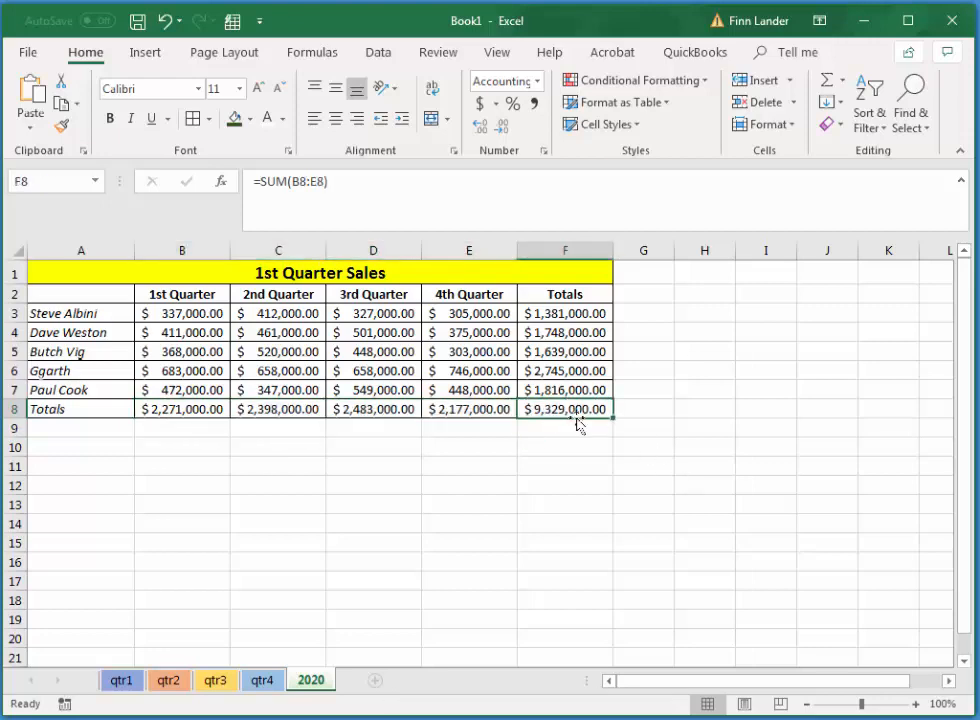
pyautogui.moveTo(564, 313); pyautogui.dragTo(565, 390)
pyautogui.moveTo(196, 408); pyautogui.dragTo(440, 411)
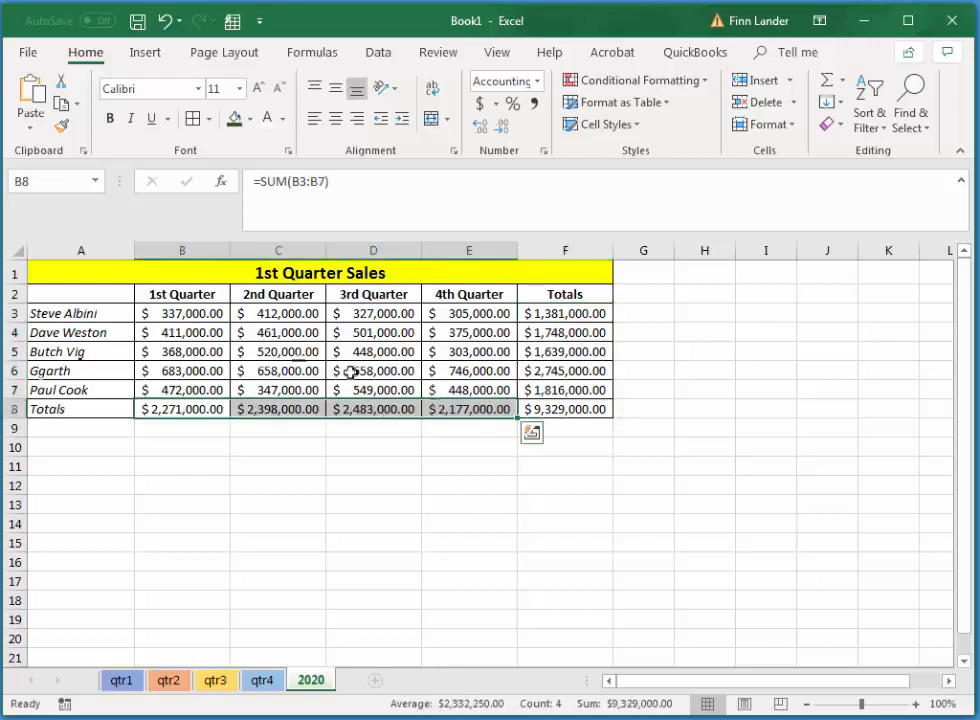
pyautogui.moveTo(201, 313); pyautogui.dragTo(475, 387)
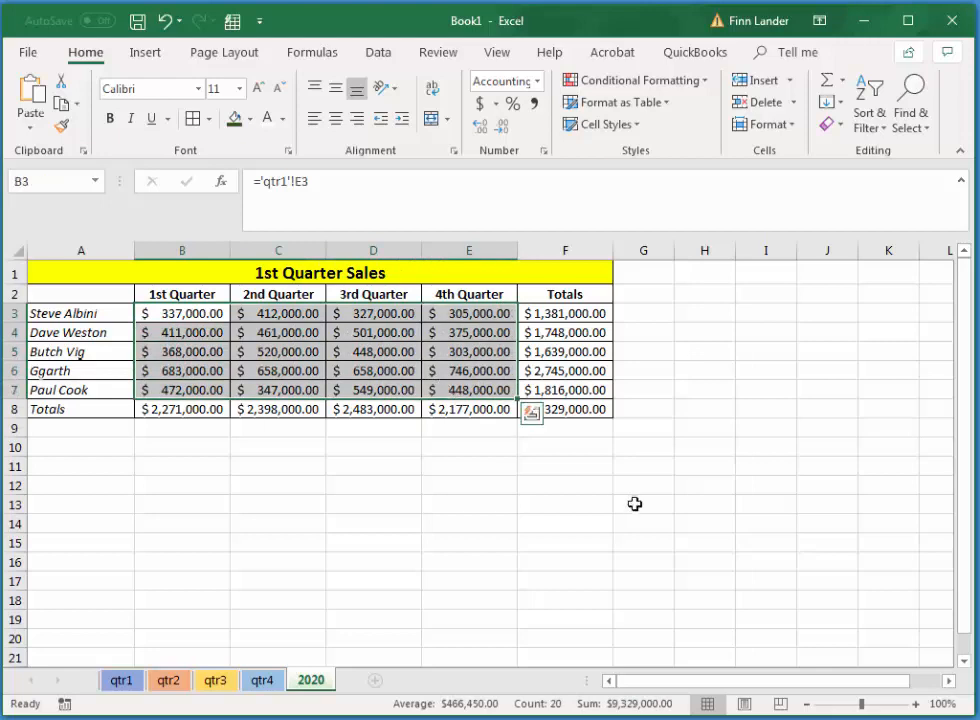
pyautogui.click(565, 504)
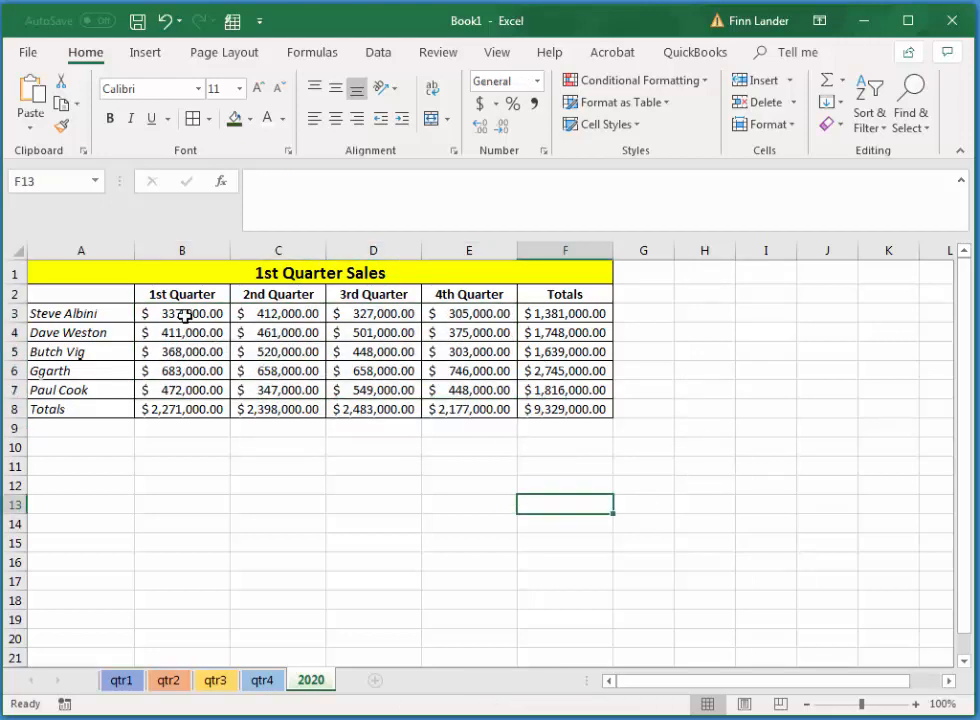
# Apply the Green - Yellow - Red Color Scale conditional format to the quarterly sales figures in B3:E7.
pyautogui.moveTo(185, 316); pyautogui.dragTo(462, 390)
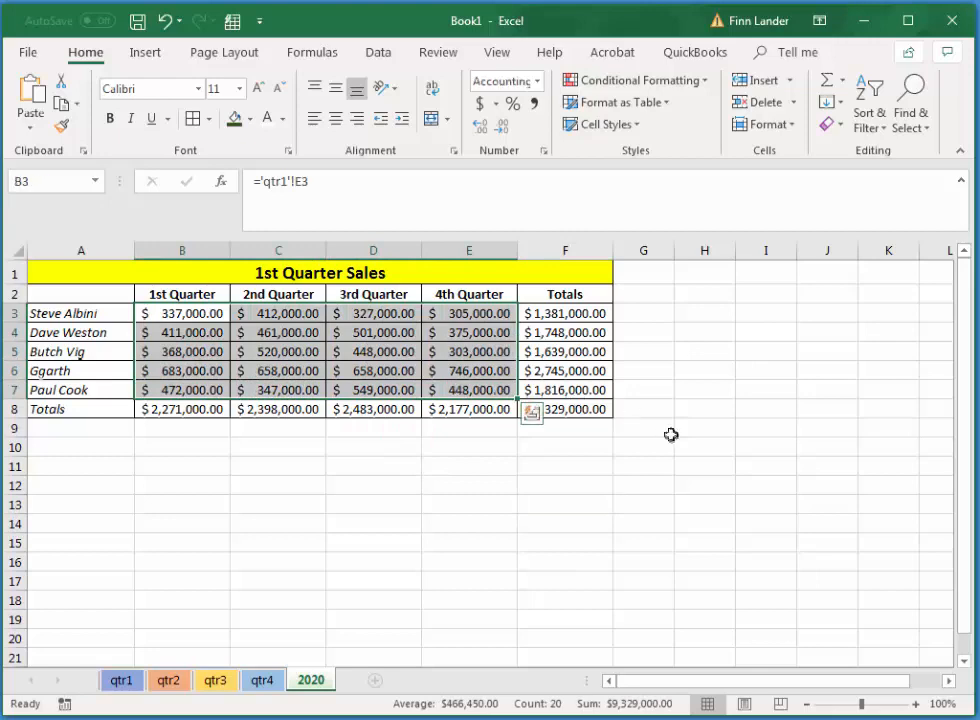
pyautogui.click(704, 84)
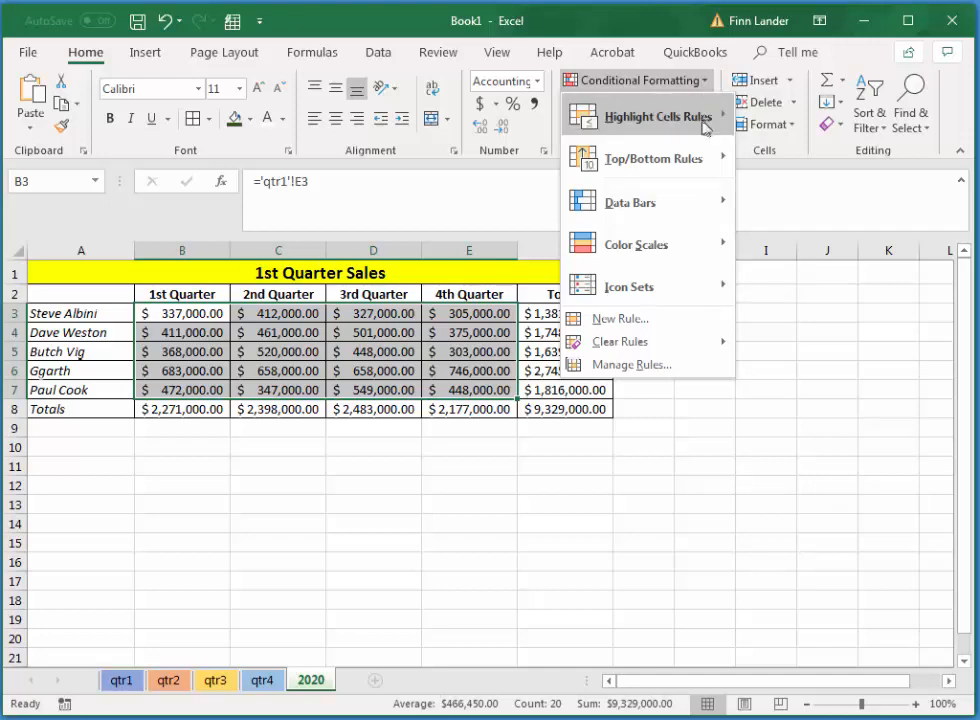
pyautogui.moveTo(705, 203)
pyautogui.moveTo(696, 236)
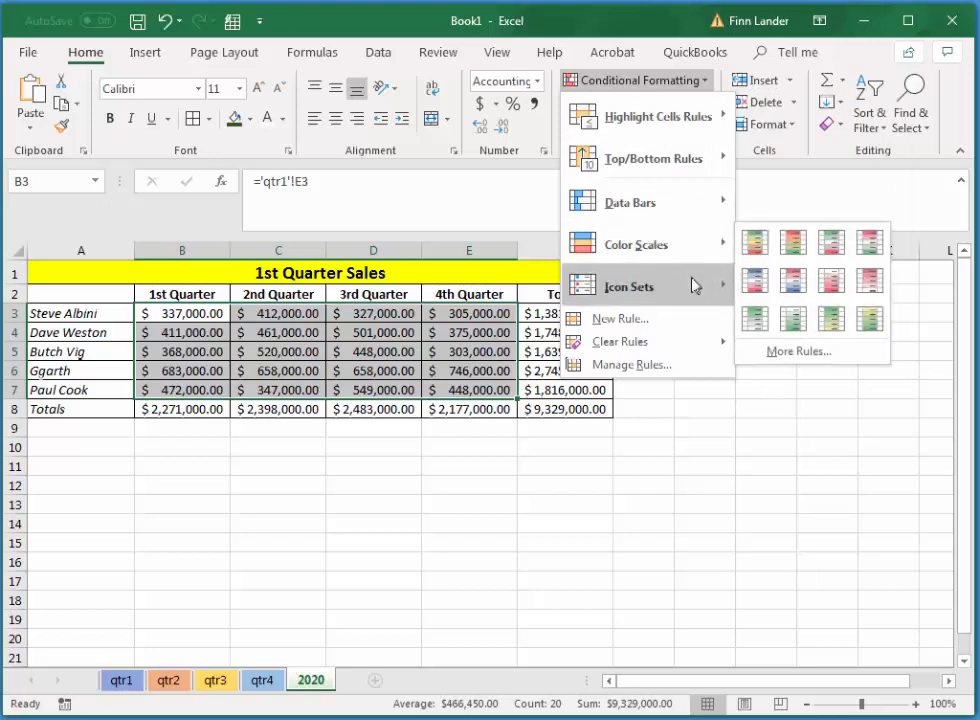
pyautogui.moveTo(695, 288)
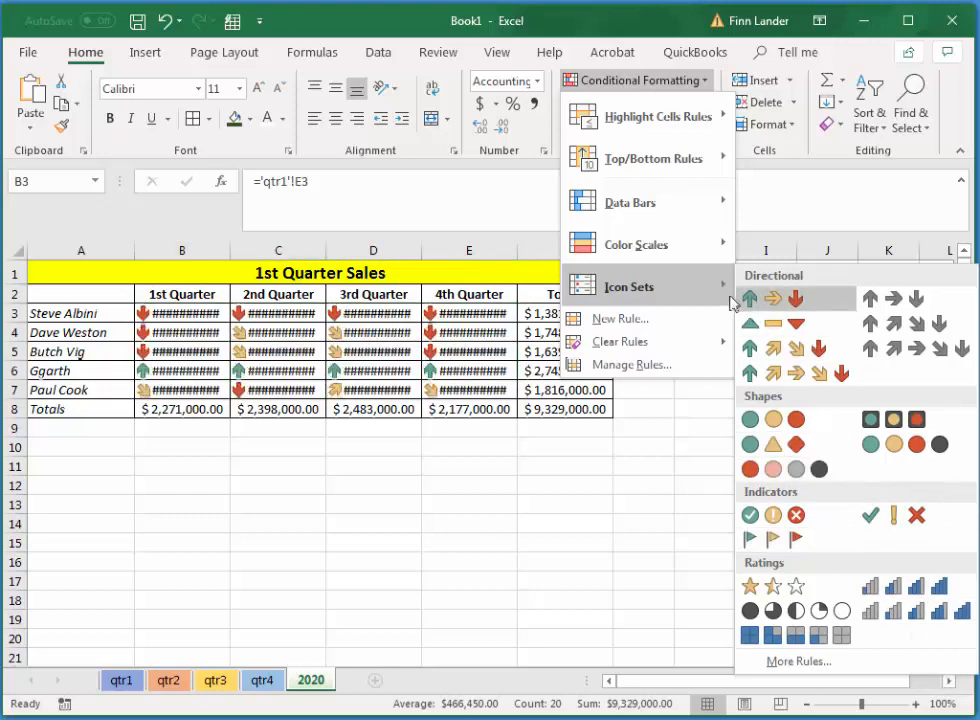
pyautogui.moveTo(660, 252)
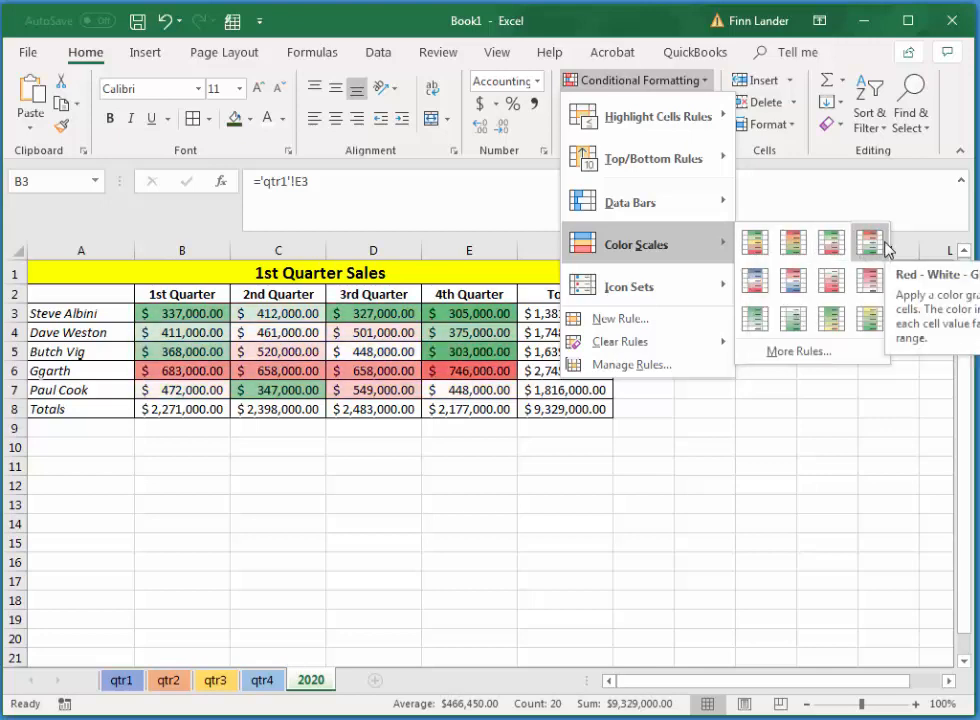
pyautogui.click(756, 243)
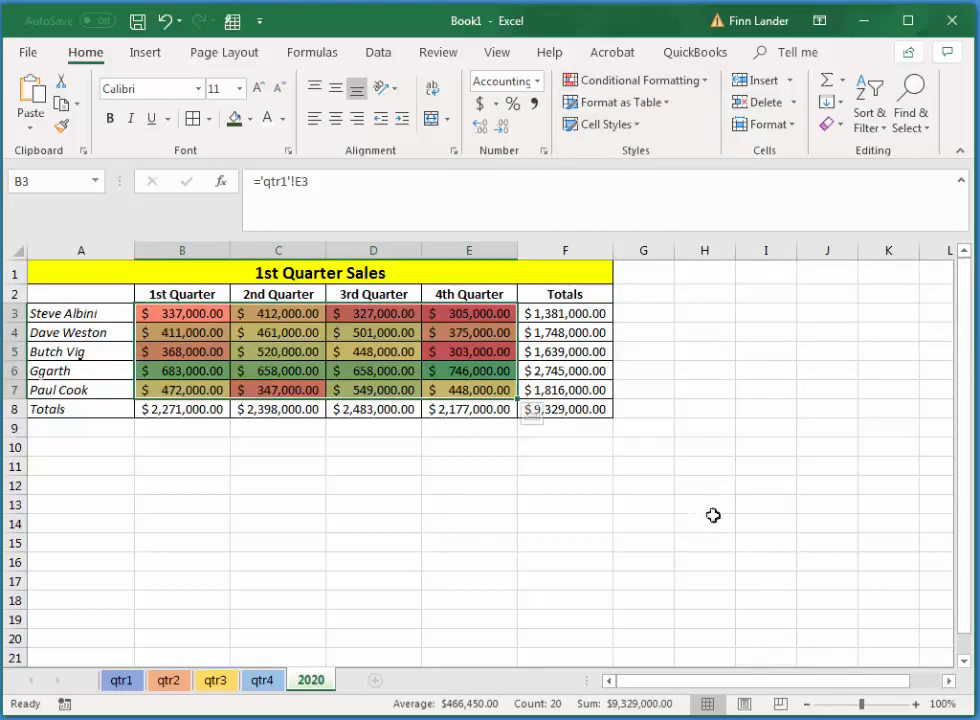
# Apply the Ratings icon set with five signal bars to the quarter totals in B8:E8.
pyautogui.moveTo(150, 409); pyautogui.dragTo(443, 410)
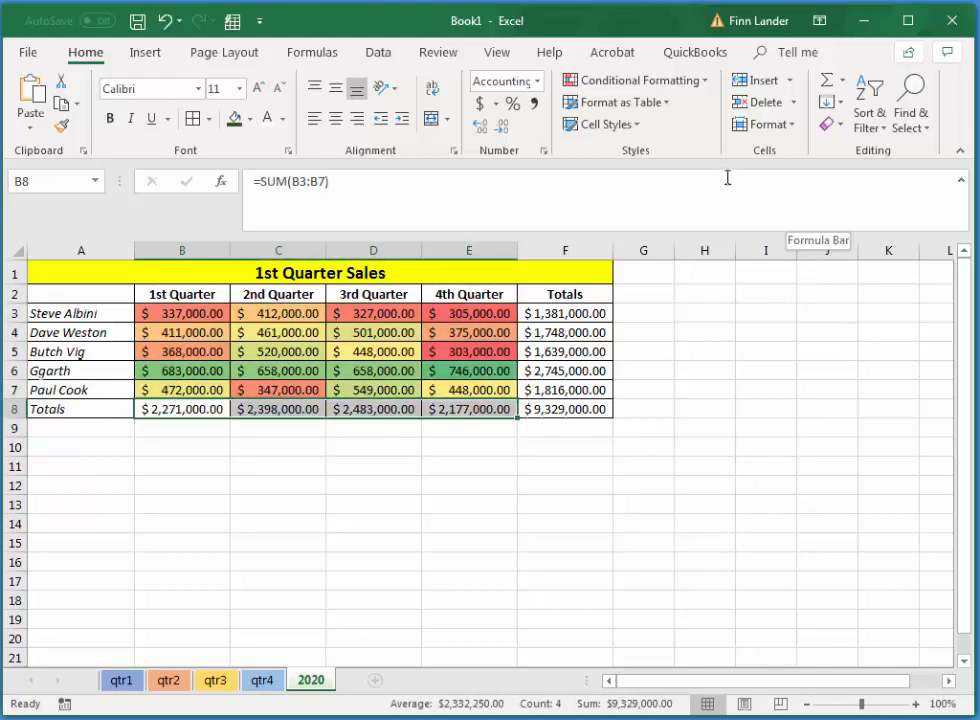
pyautogui.click(705, 86)
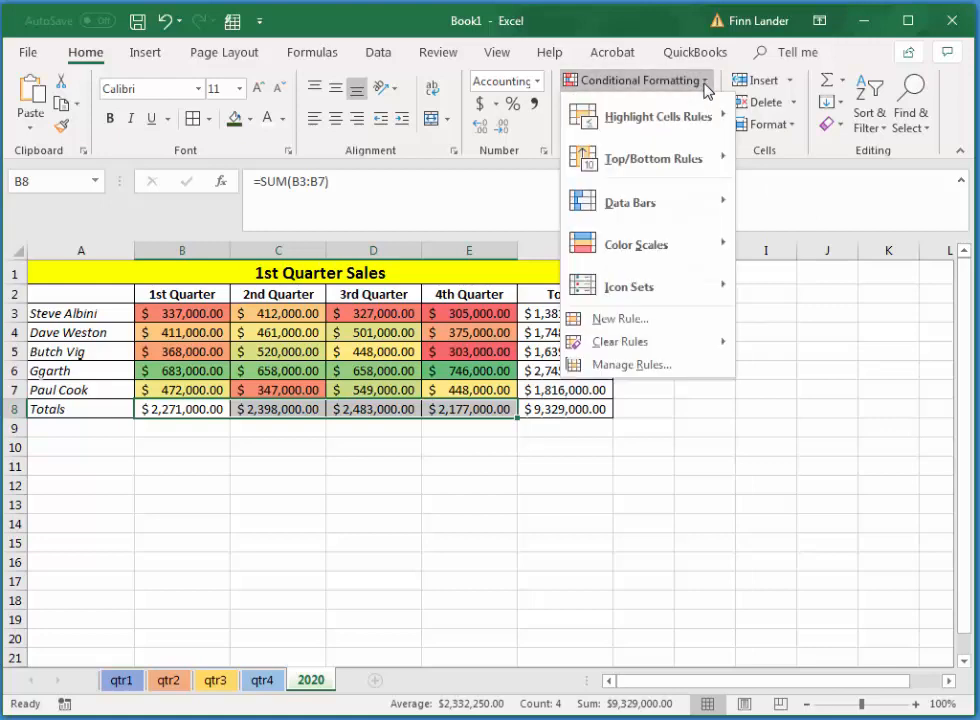
pyautogui.moveTo(680, 280)
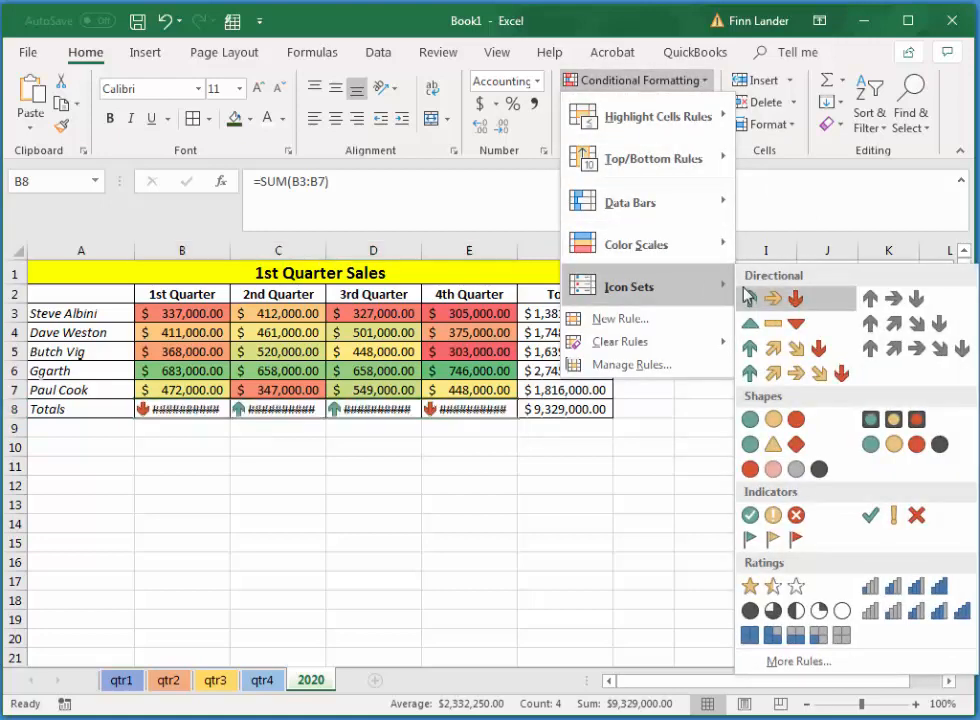
pyautogui.click(909, 620)
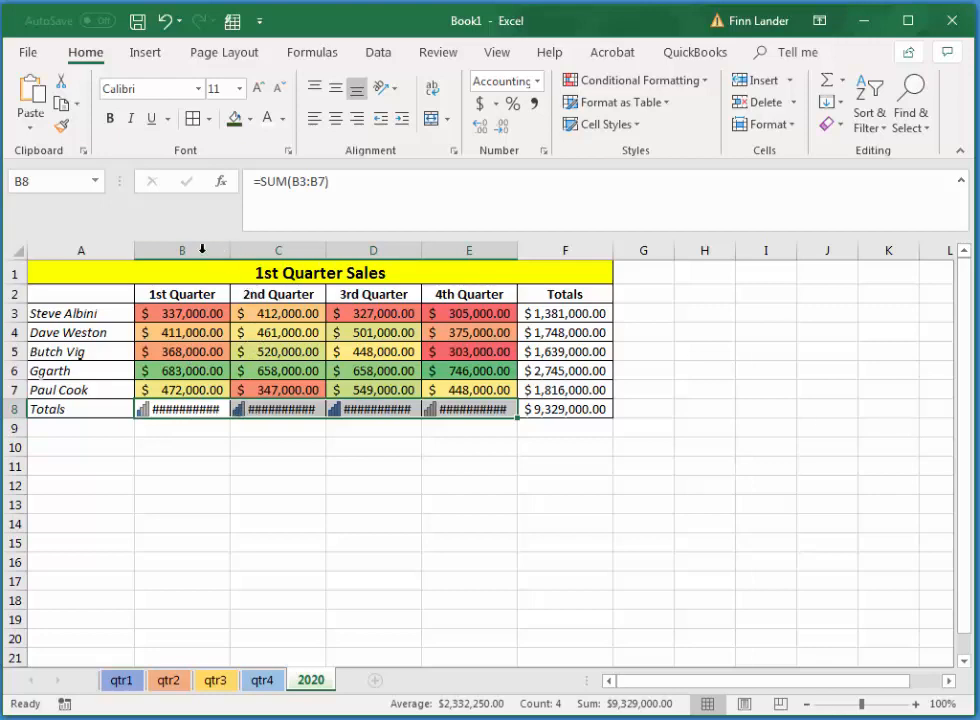
# Autofit the widths of columns B through E to their contents and deselect them.
pyautogui.moveTo(202, 249); pyautogui.dragTo(500, 250)
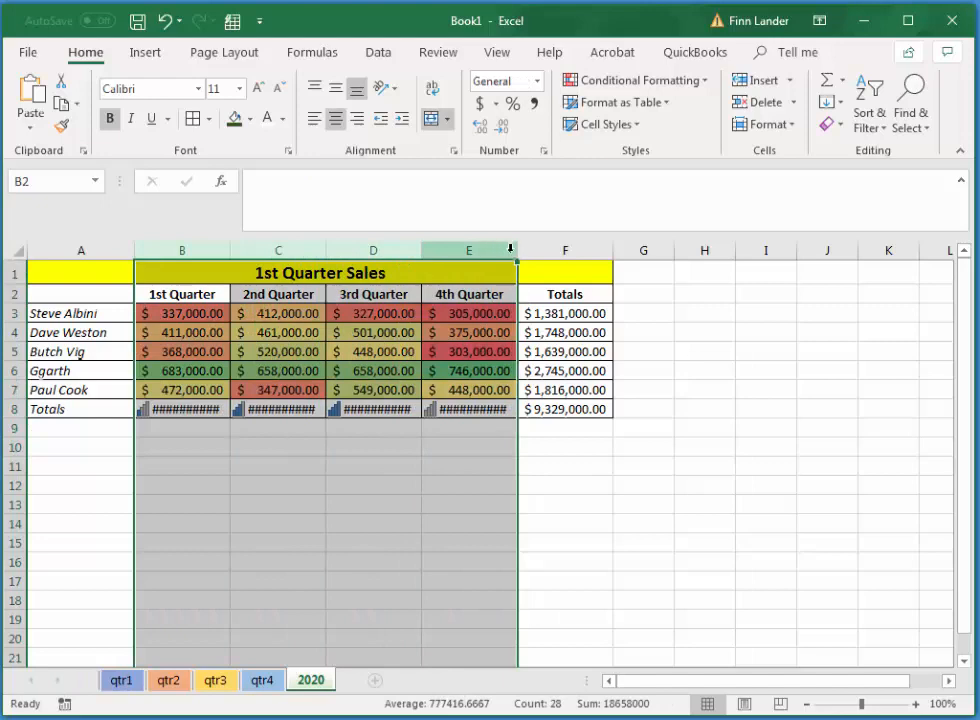
pyautogui.doubleClick(420, 249)
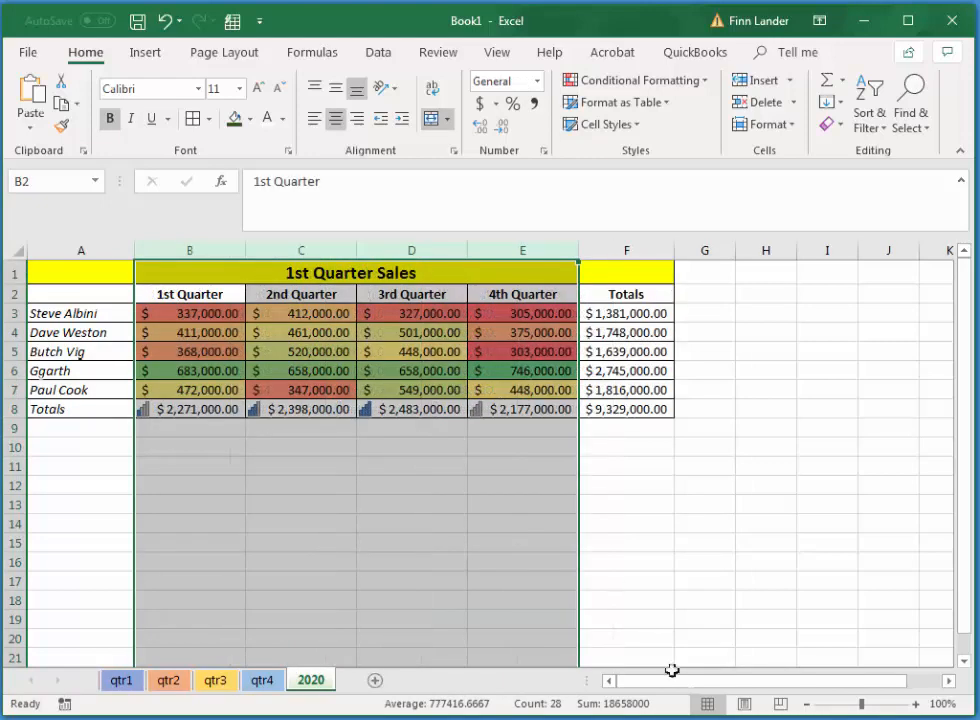
pyautogui.click(680, 600)
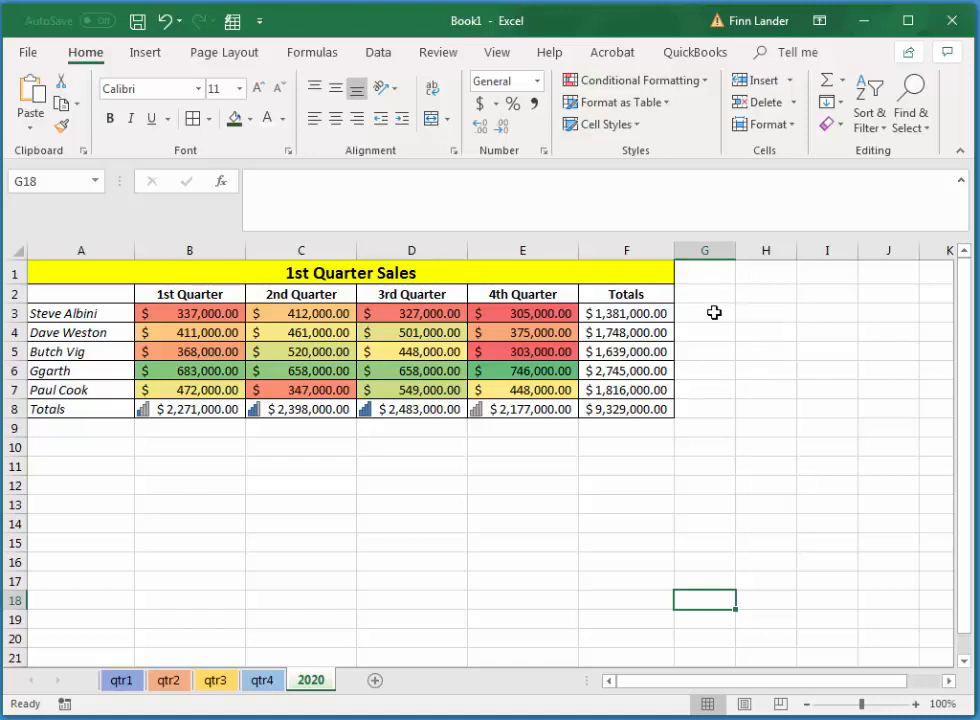
# Enter the formula =F3 in cell G3 and fill it down through G7.
pyautogui.click(702, 313)
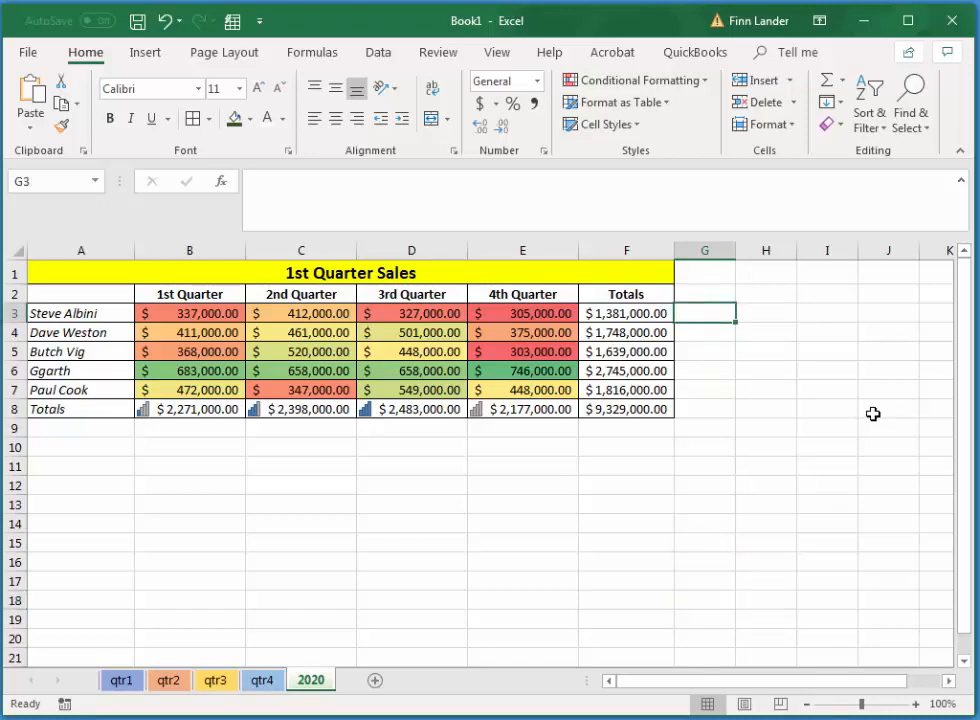
pyautogui.write('=')
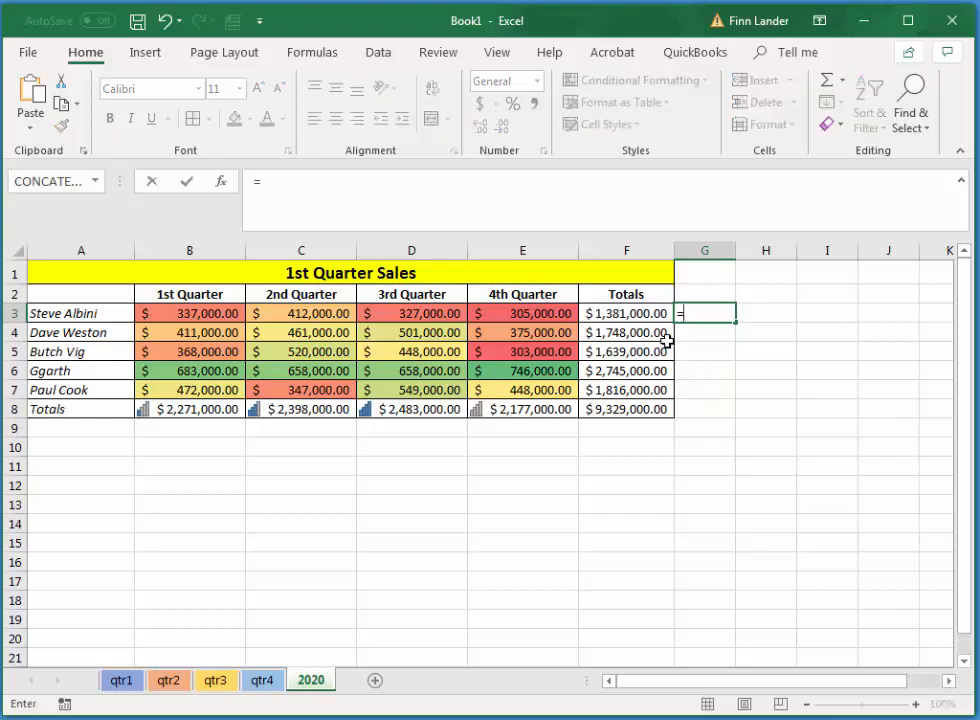
pyautogui.click(622, 314)
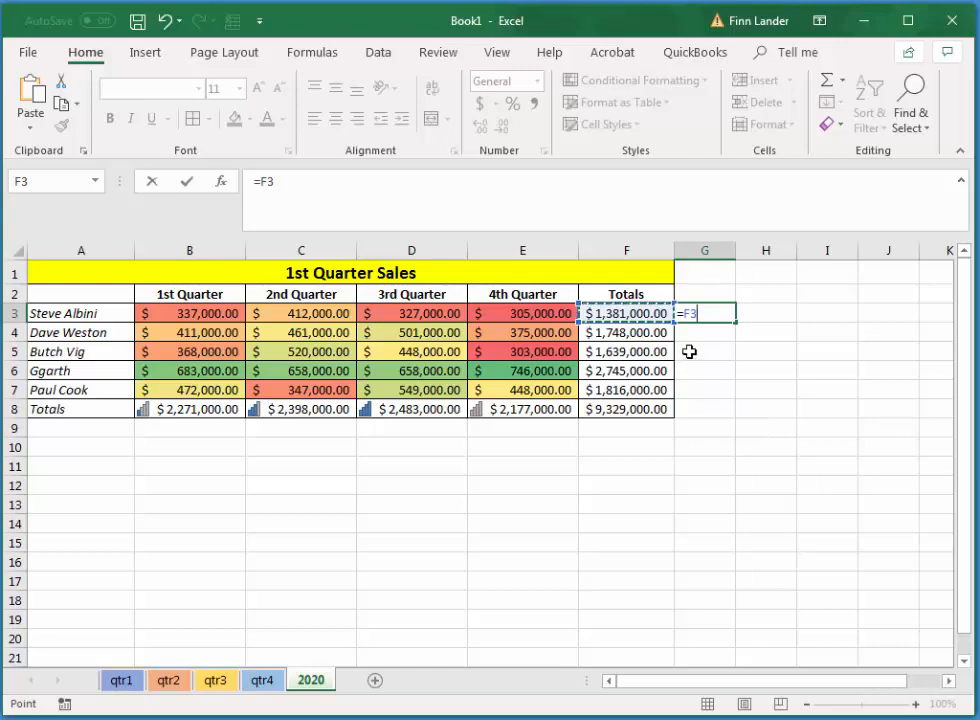
pyautogui.press('Return')
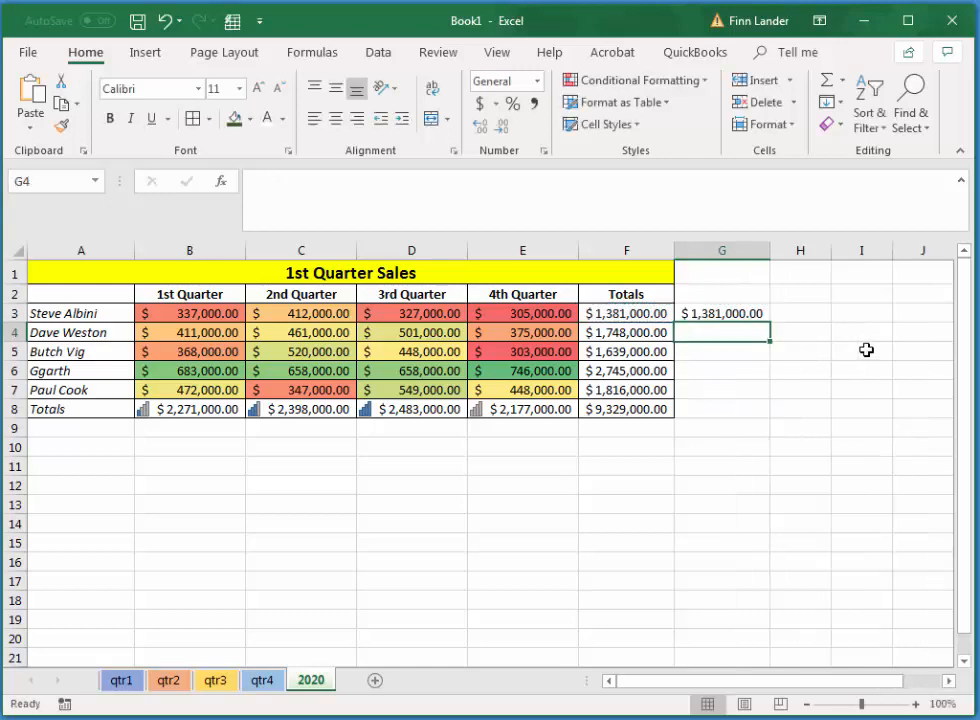
pyautogui.click(728, 315)
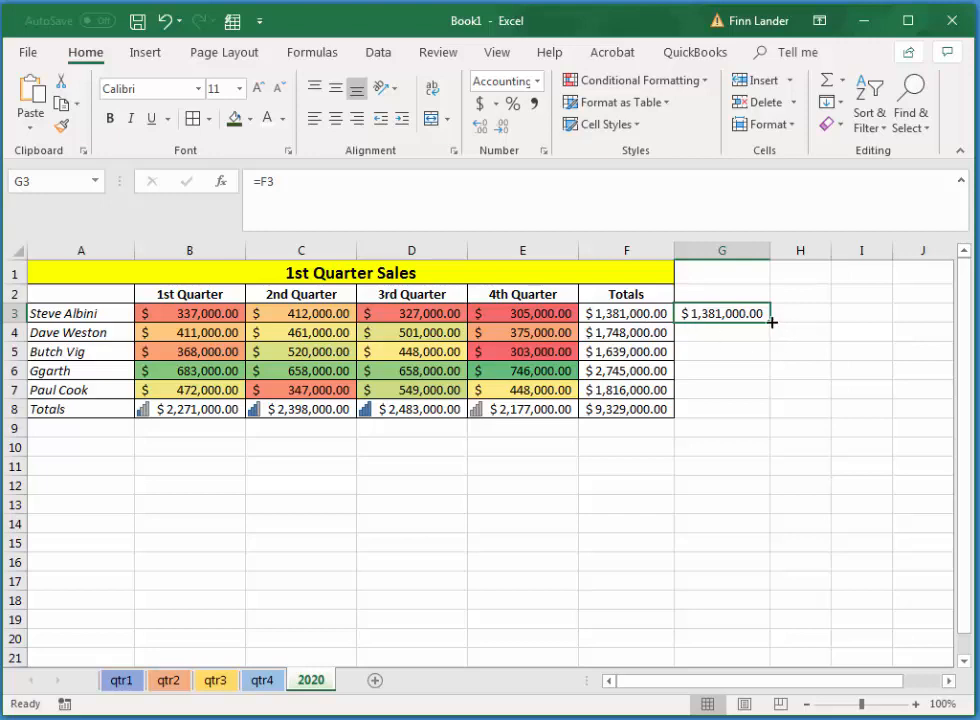
pyautogui.moveTo(772, 322); pyautogui.dragTo(771, 398)
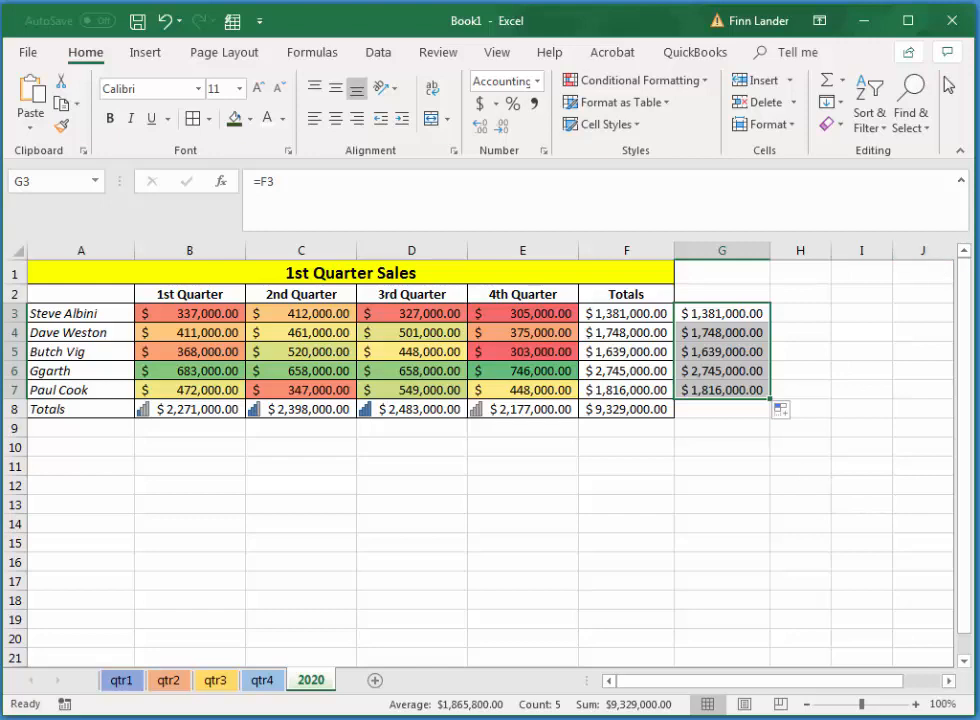
# Apply blue solid fill data bars to G3:G7 and widen column G to about two and a half times its width.
pyautogui.click(704, 82)
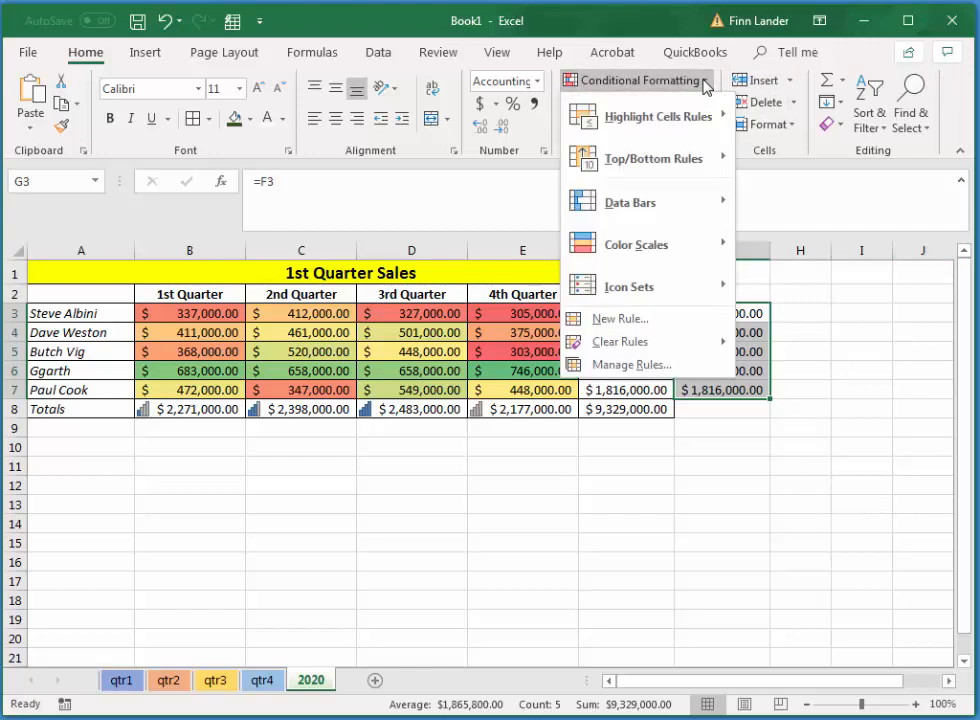
pyautogui.moveTo(665, 205)
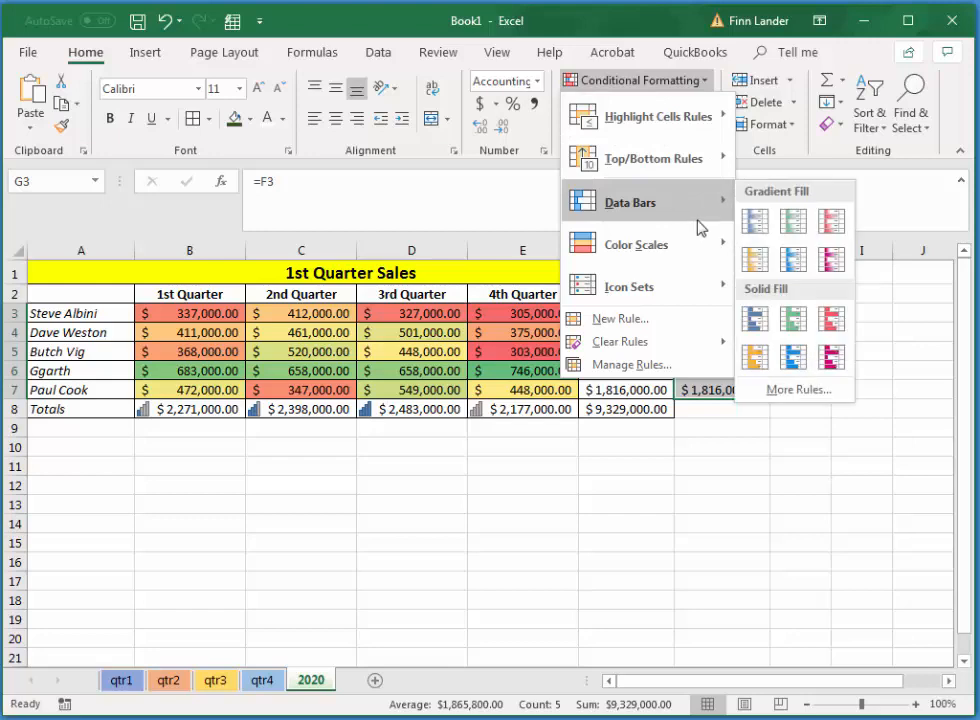
pyautogui.click(753, 320)
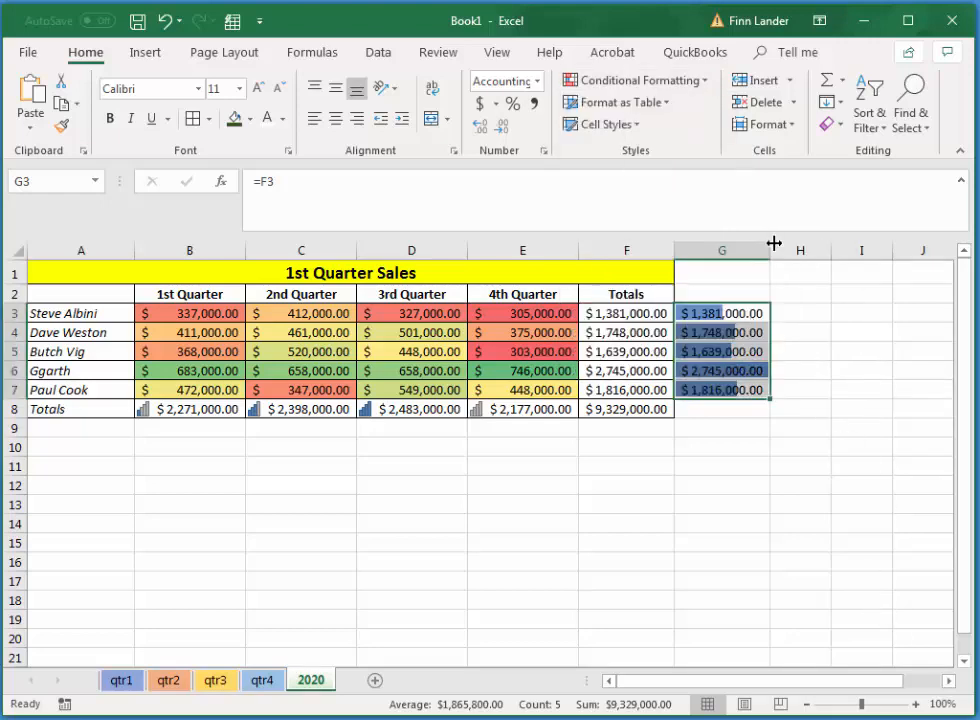
pyautogui.moveTo(775, 250); pyautogui.dragTo(922, 246)
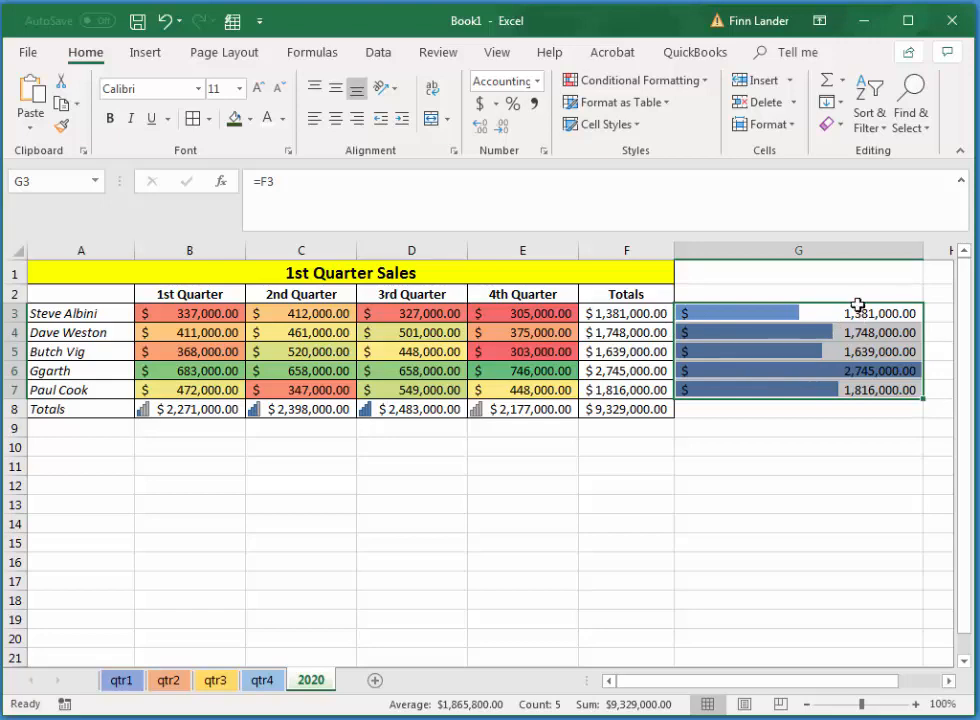
# Edit the data bar rule for G3:G7 to show the bars only, and deselect the range.
pyautogui.click(708, 86)
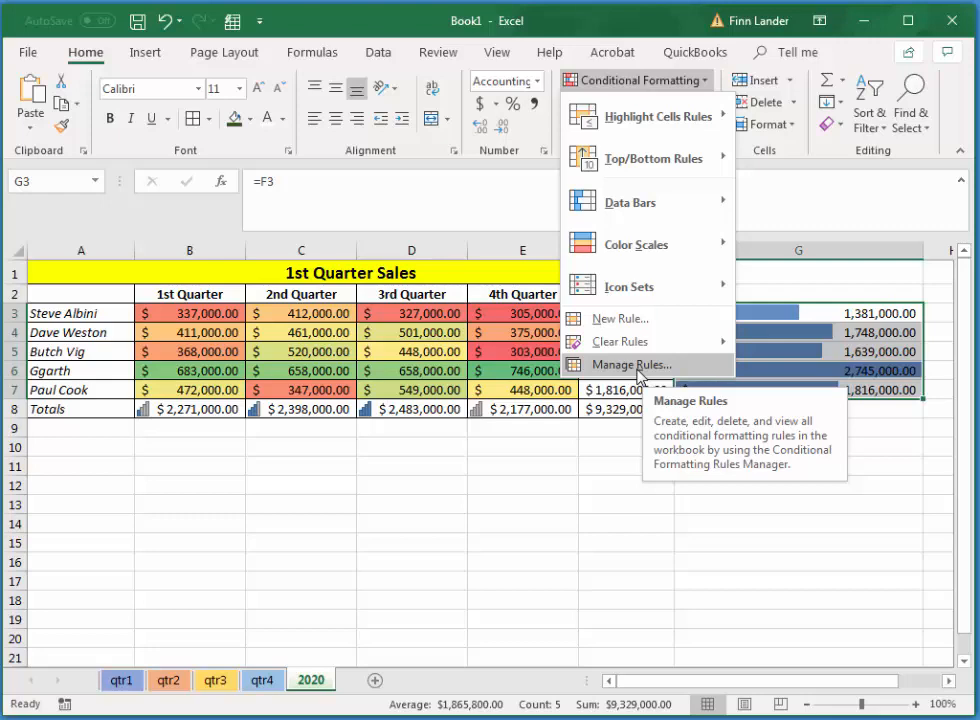
pyautogui.click(632, 365)
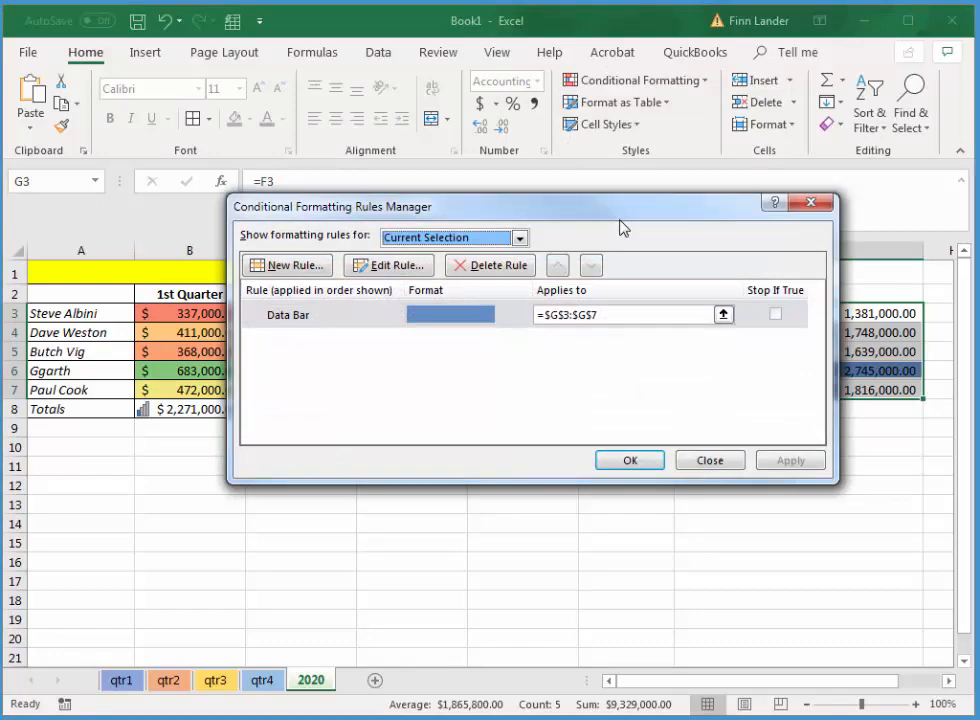
pyautogui.moveTo(545, 215); pyautogui.dragTo(444, 386)
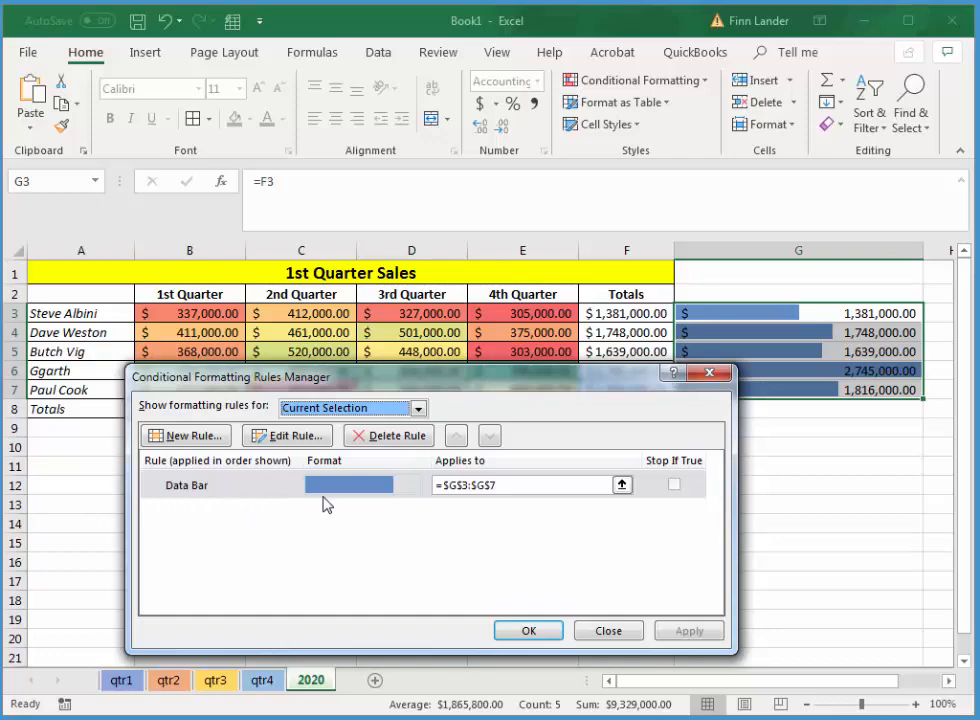
pyautogui.click(286, 436)
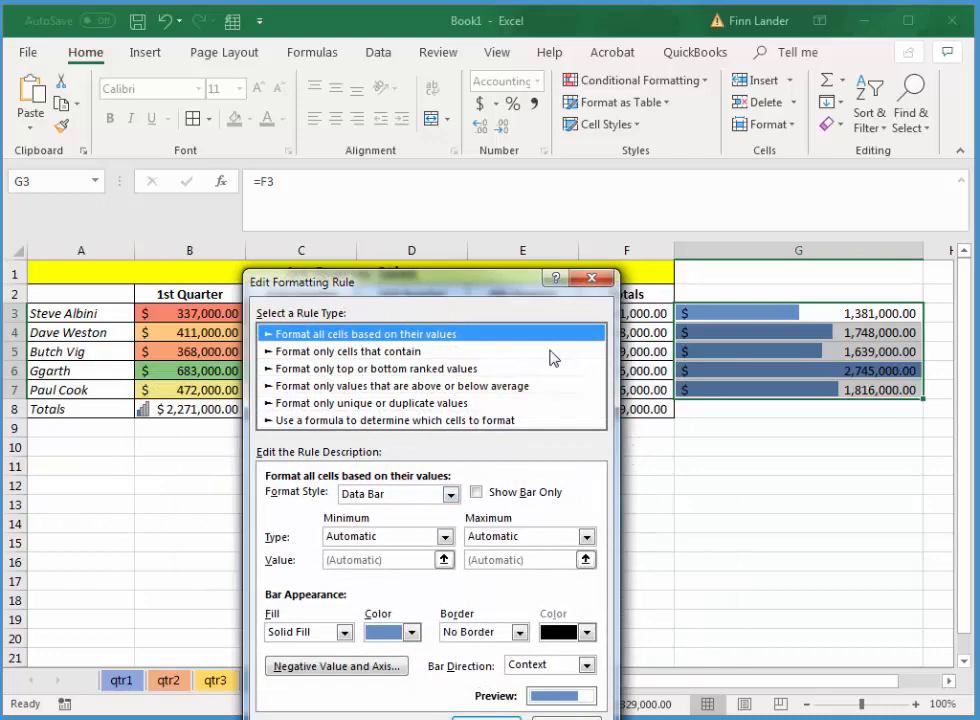
pyautogui.moveTo(420, 282); pyautogui.dragTo(404, 163)
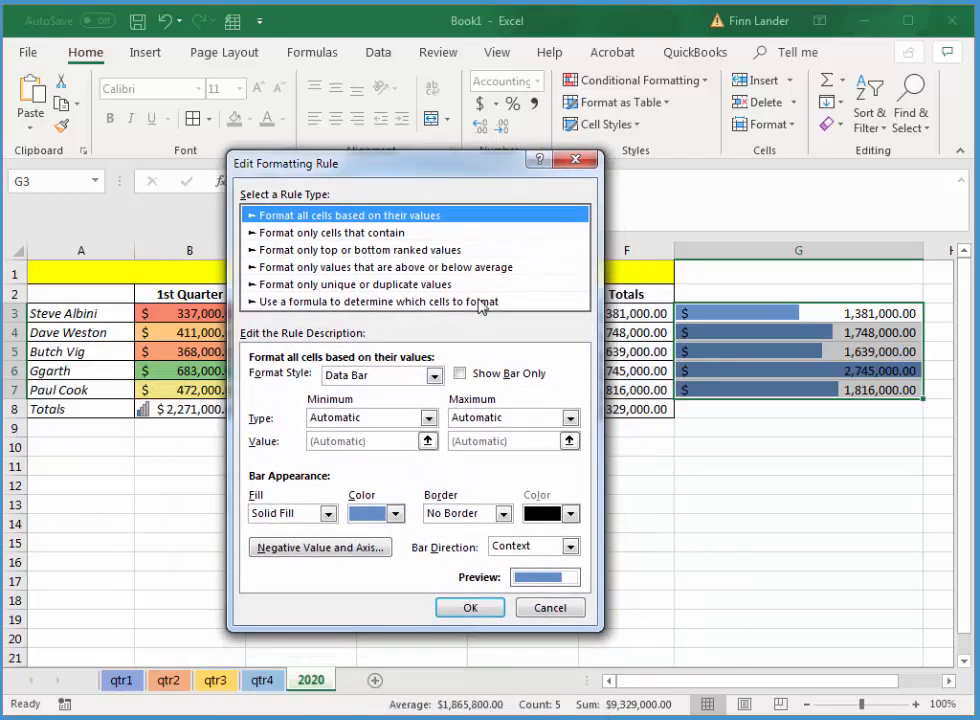
pyautogui.click(459, 374)
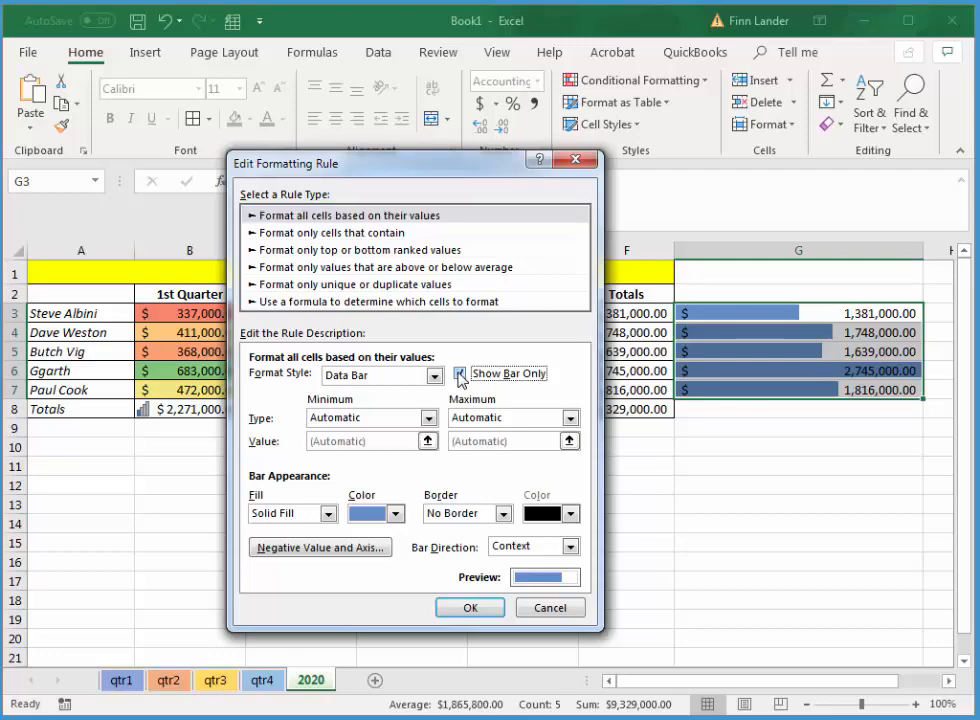
pyautogui.click(469, 609)
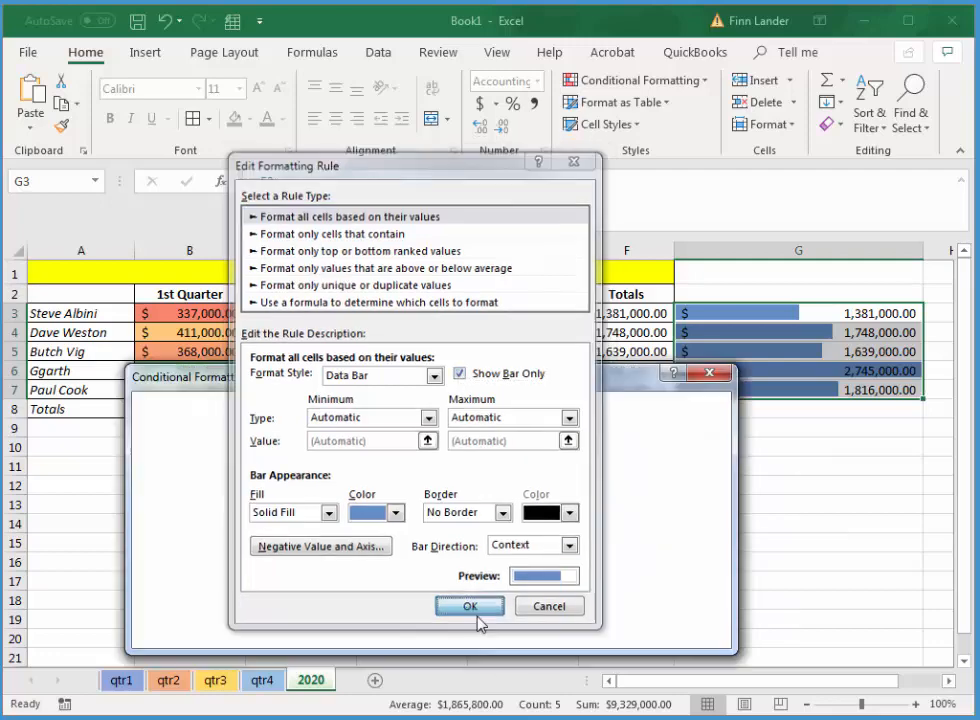
pyautogui.click(543, 630)
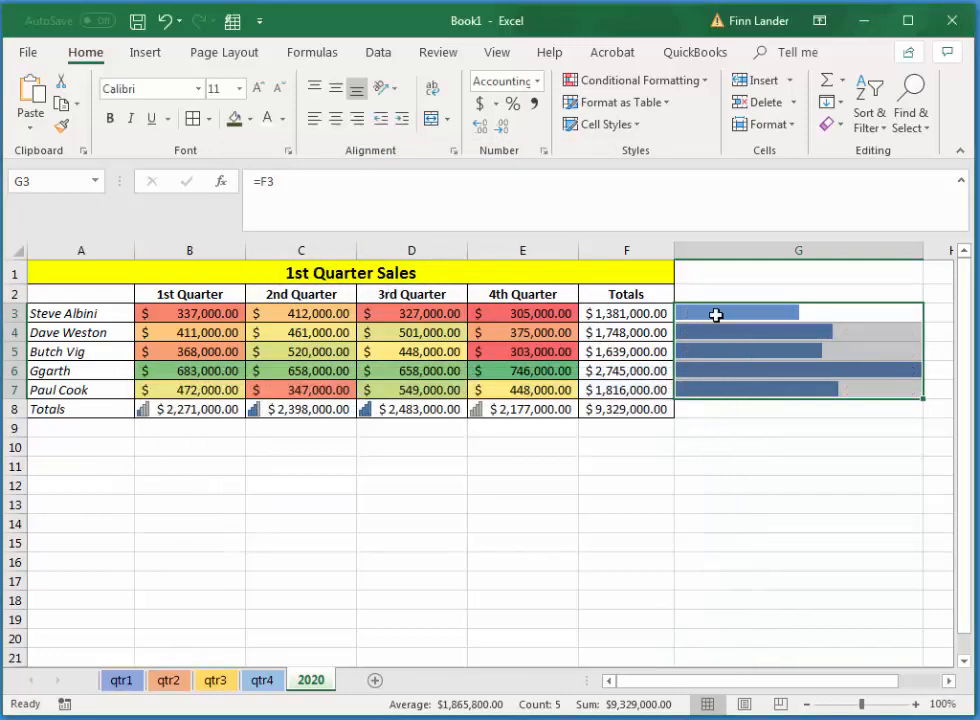
pyautogui.click(623, 468)
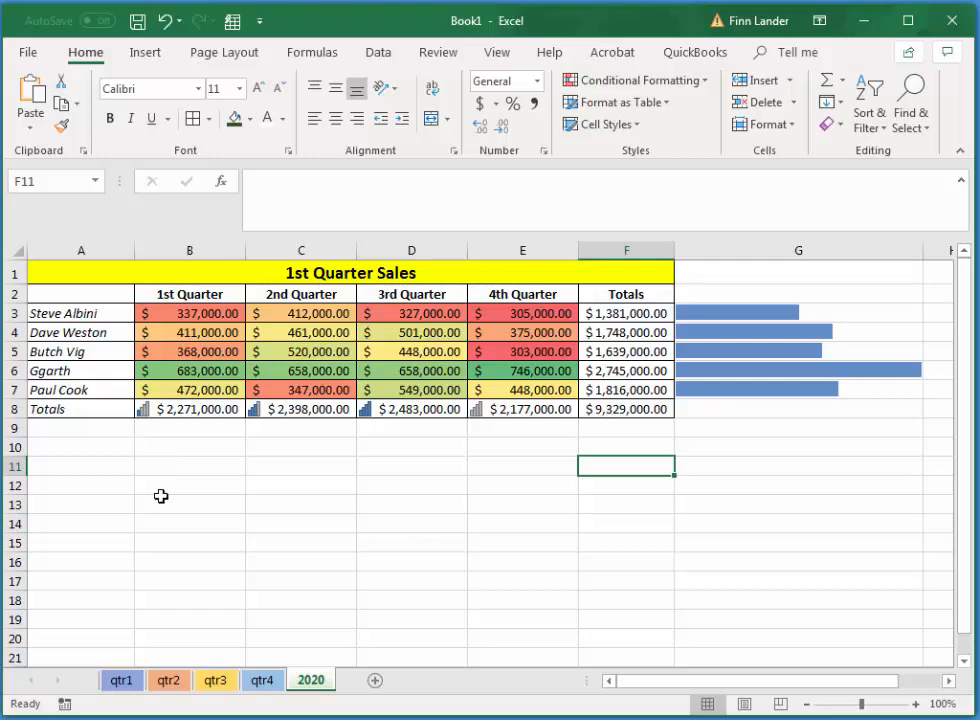
# Insert a 2-D clustered column chart from A2:D7 on the qtr1 sheet.
pyautogui.click(122, 681)
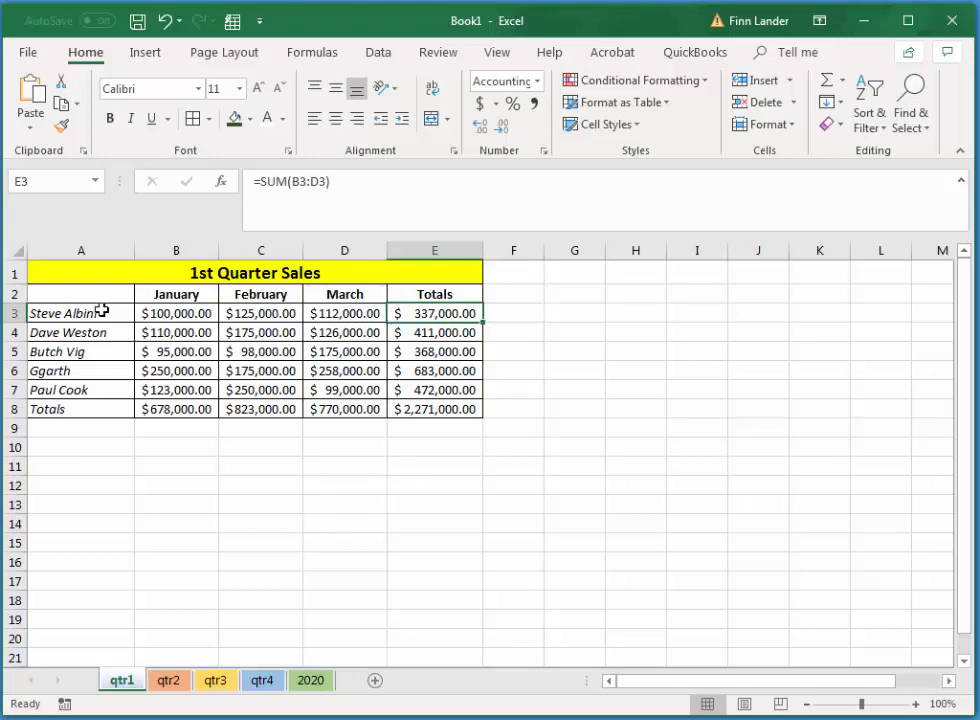
pyautogui.click(68, 295)
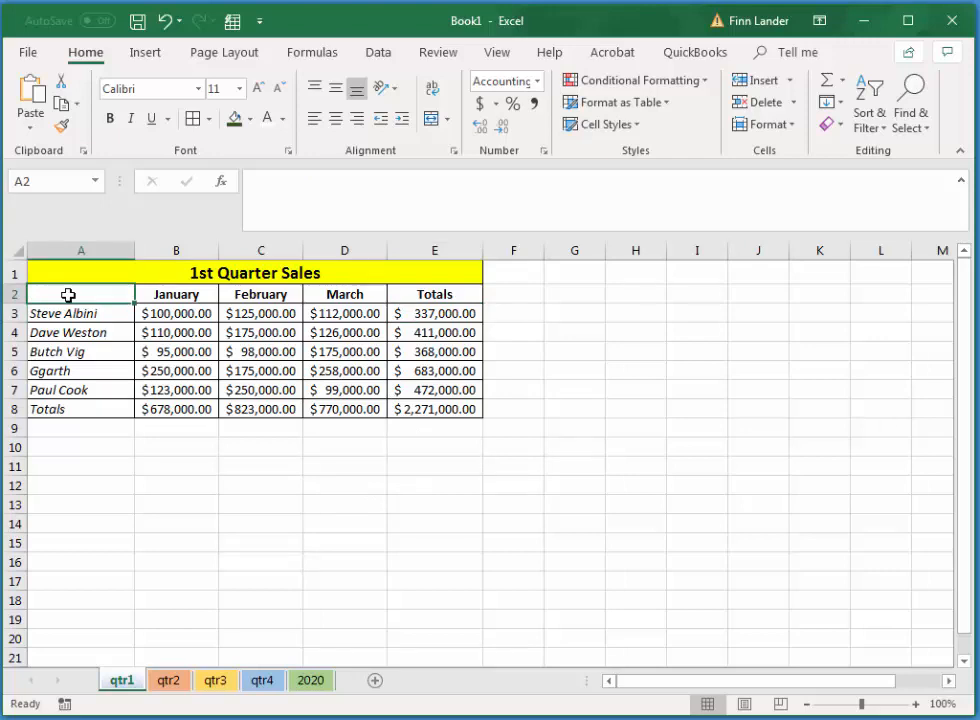
pyautogui.moveTo(68, 295); pyautogui.dragTo(331, 396)
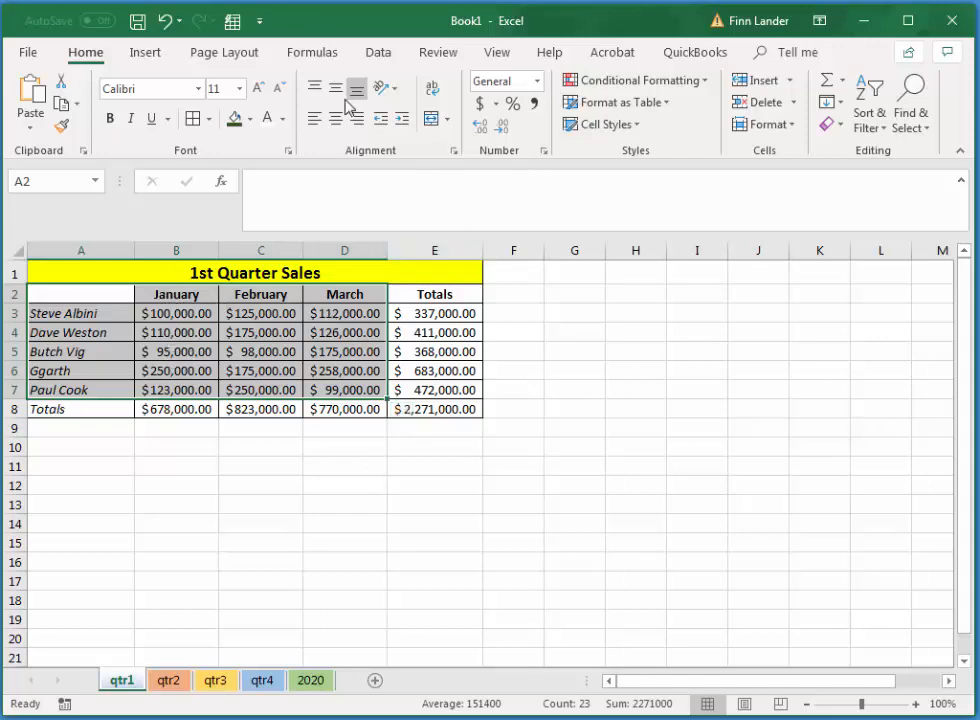
pyautogui.click(141, 57)
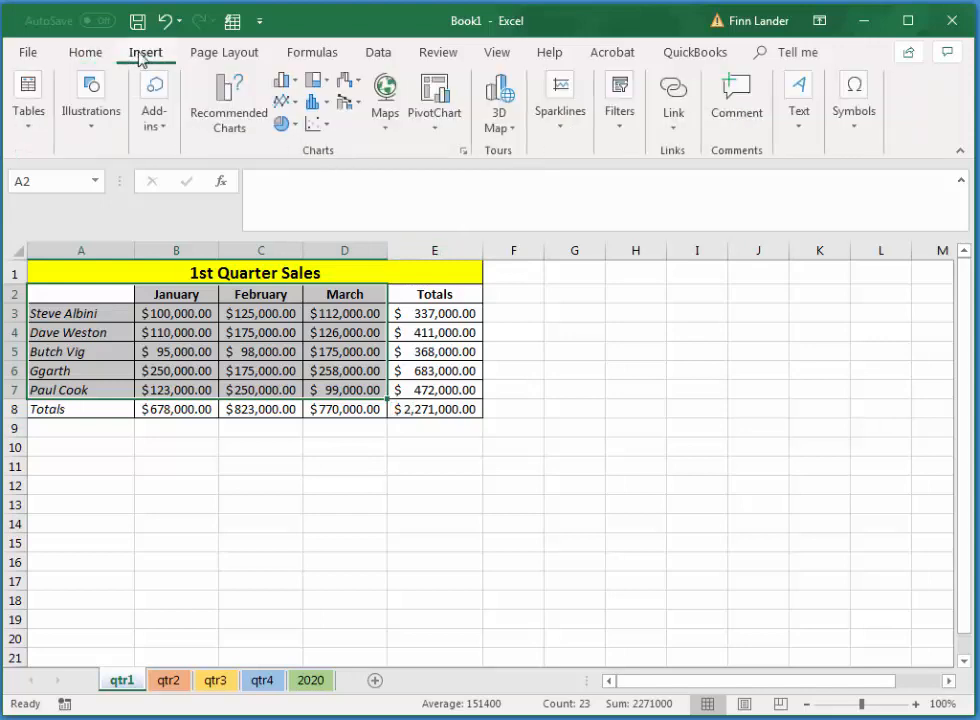
pyautogui.click(287, 84)
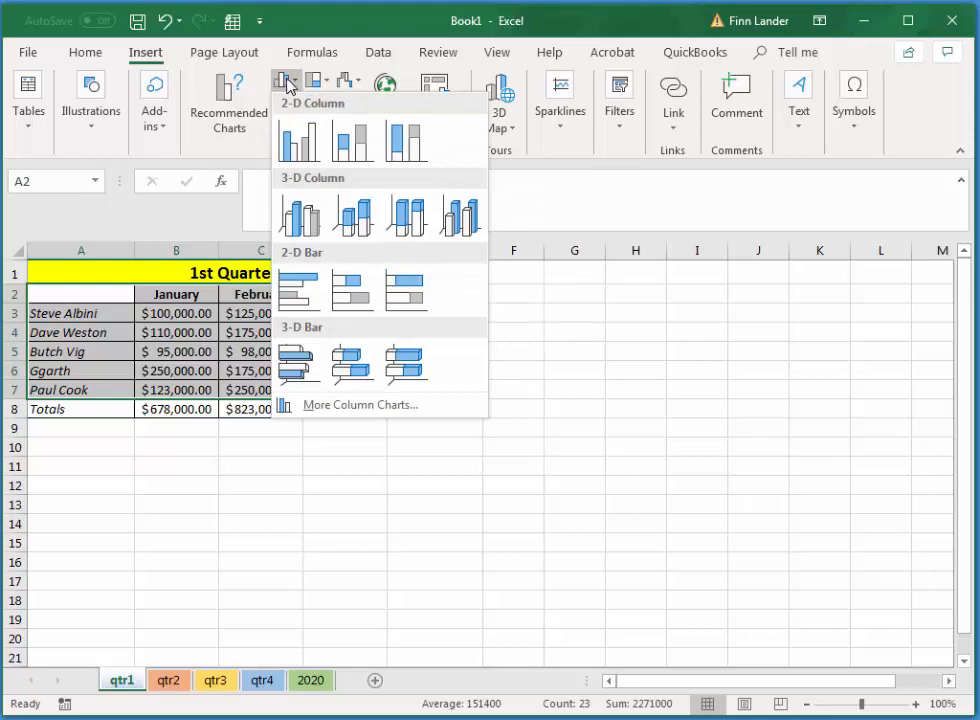
pyautogui.click(305, 150)
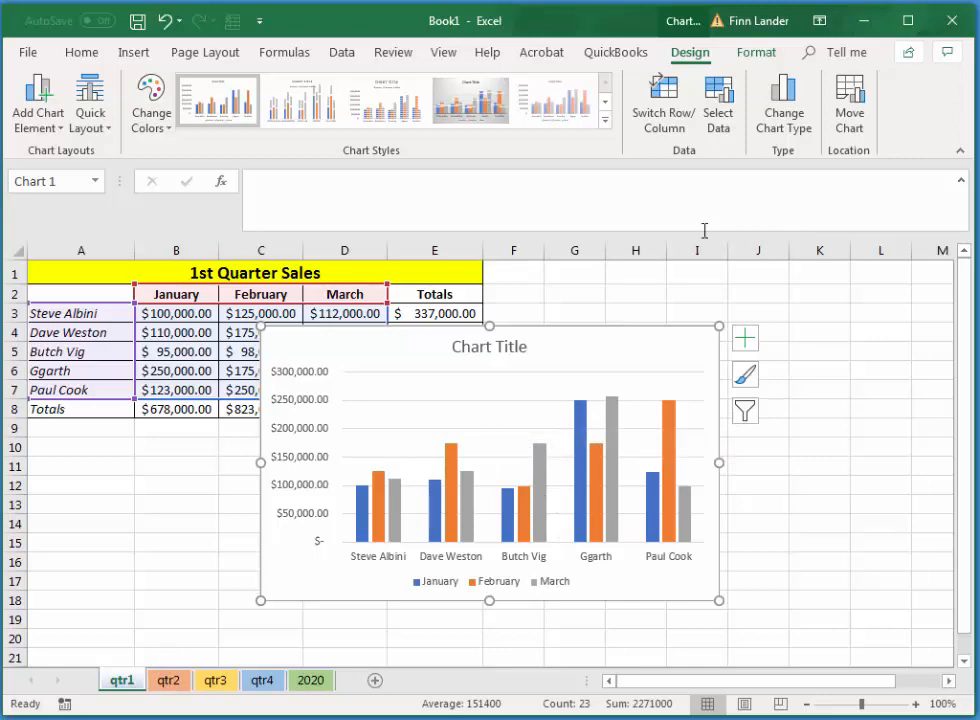
# Move the chart to a new sheet named qtr1Col and place that sheet directly after qtr1.
pyautogui.click(850, 100)
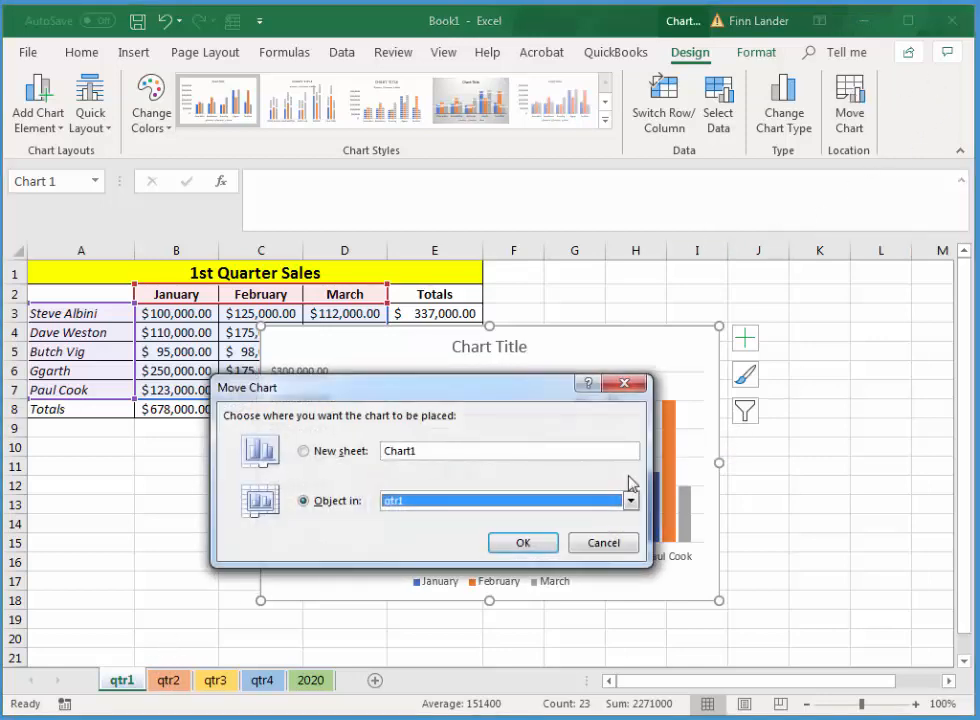
pyautogui.click(304, 451)
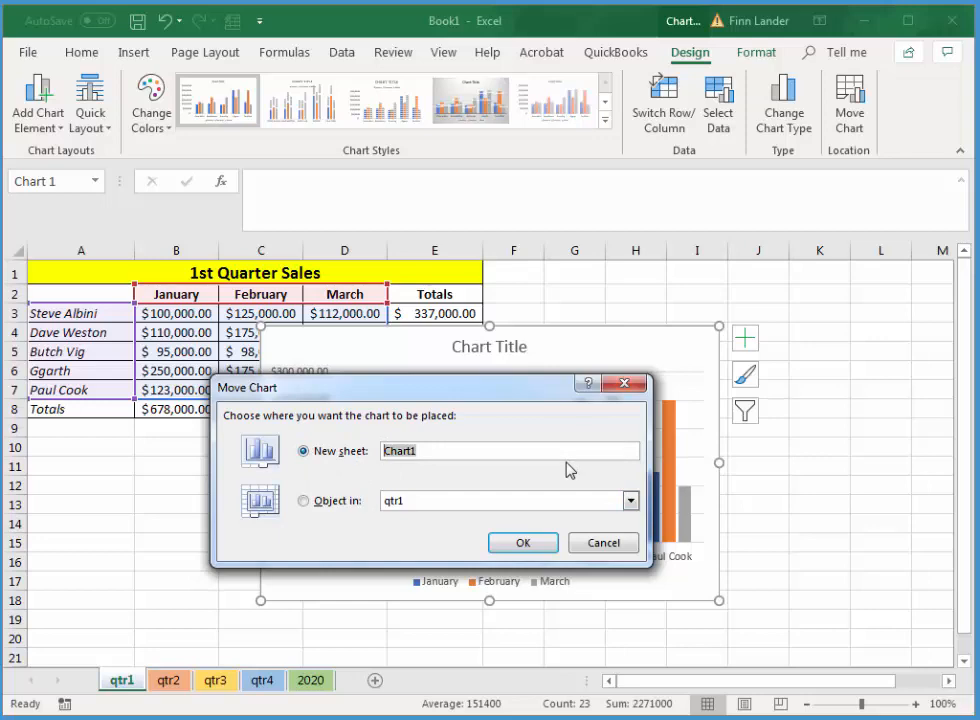
pyautogui.write('qtr1Col')
pyautogui.click(523, 543)
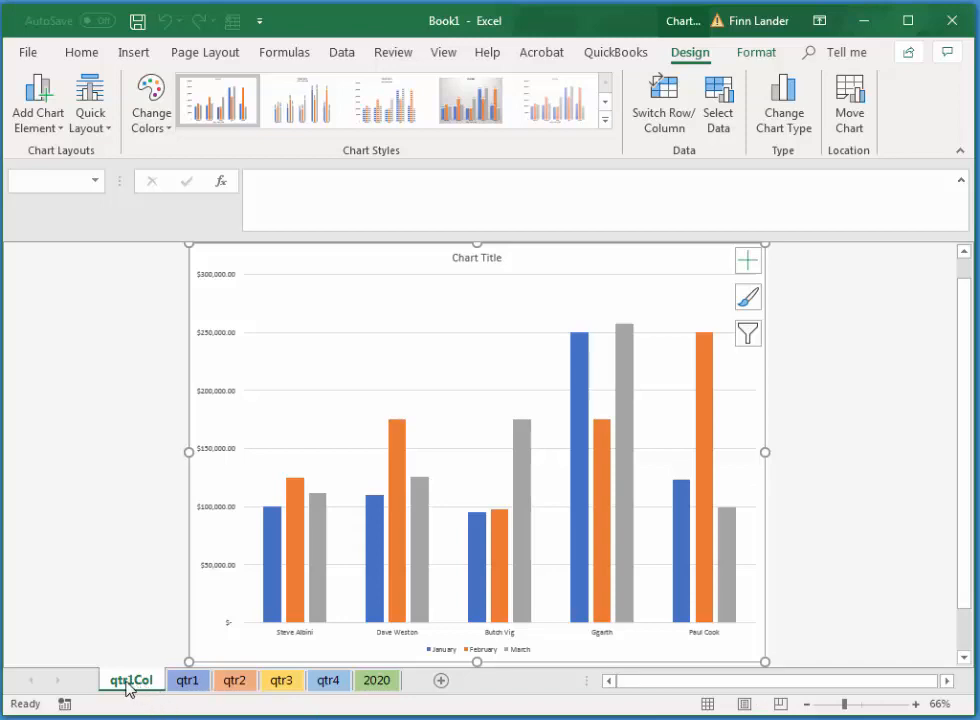
pyautogui.moveTo(128, 688); pyautogui.dragTo(220, 664)
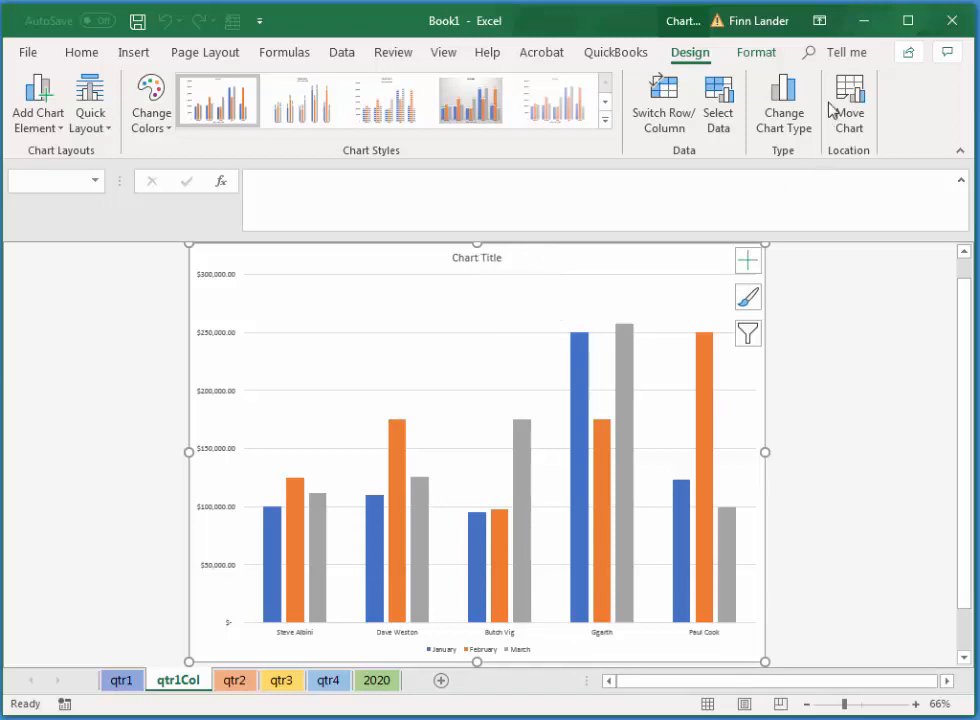
# Change the chart title to First Quarter.
pyautogui.click(483, 262)
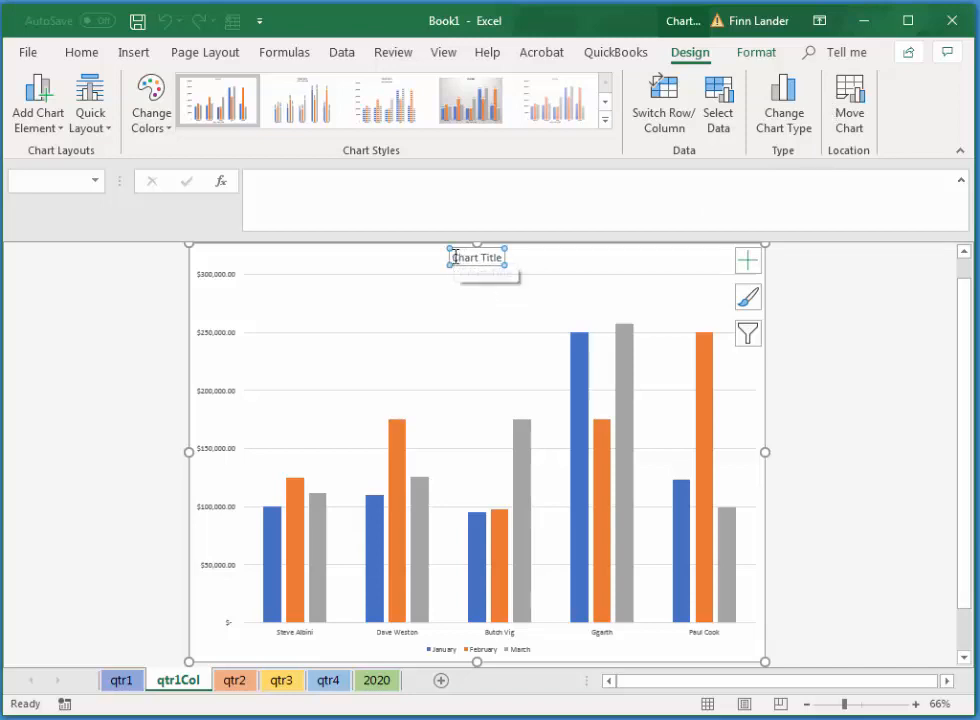
pyautogui.moveTo(464, 257); pyautogui.dragTo(494, 257)
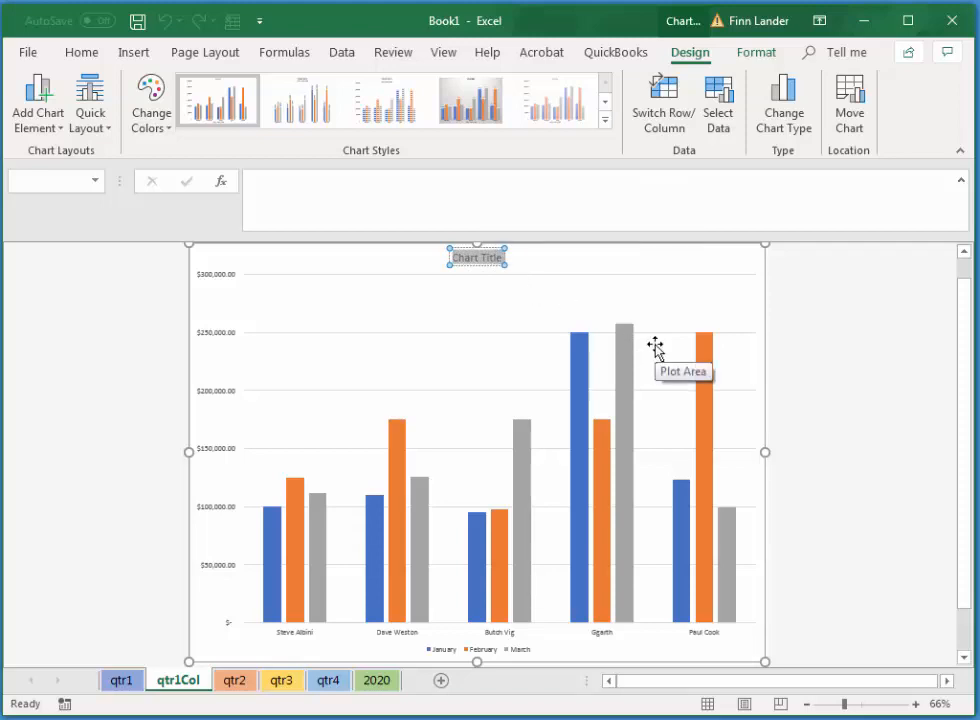
pyautogui.write('First Qua')
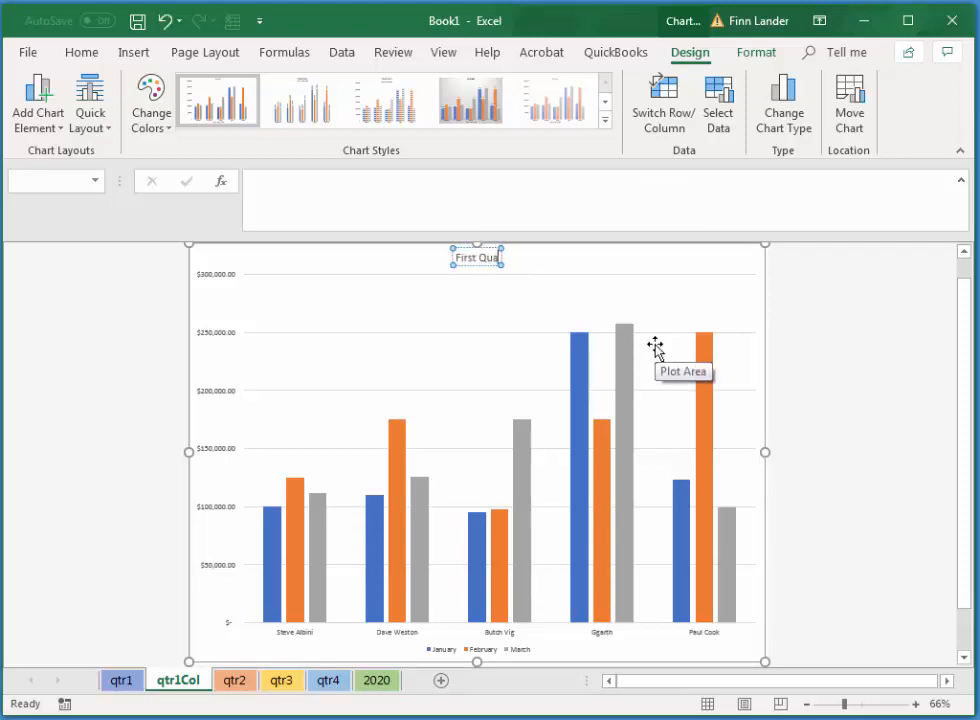
pyautogui.write('rter')
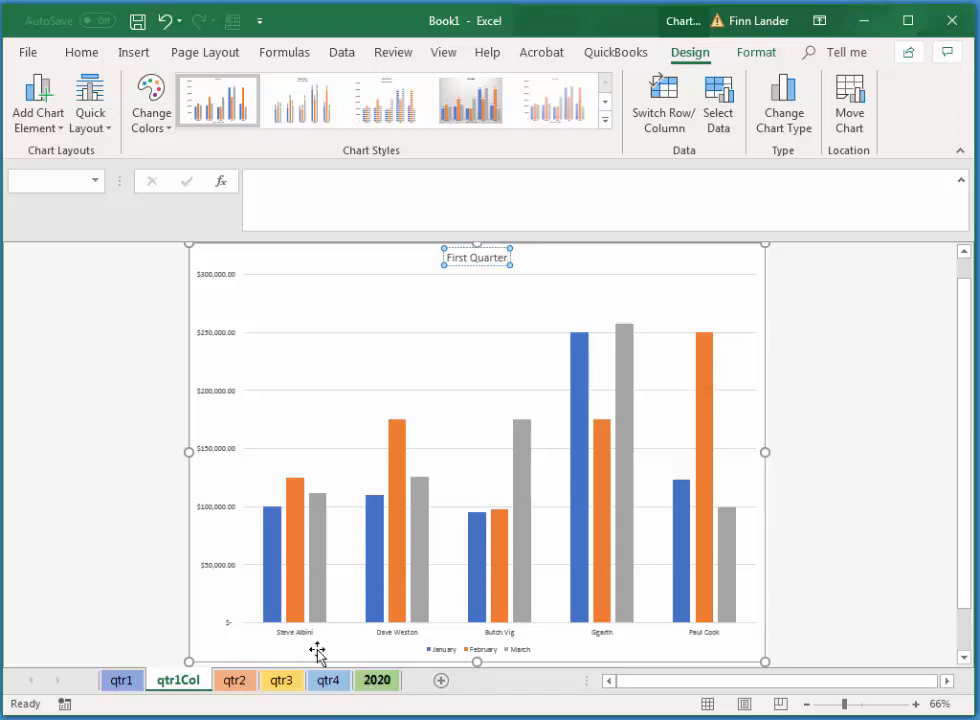
# Compare the qtr1Col chart with its source data on the qtr1 sheet.
pyautogui.click(127, 686)
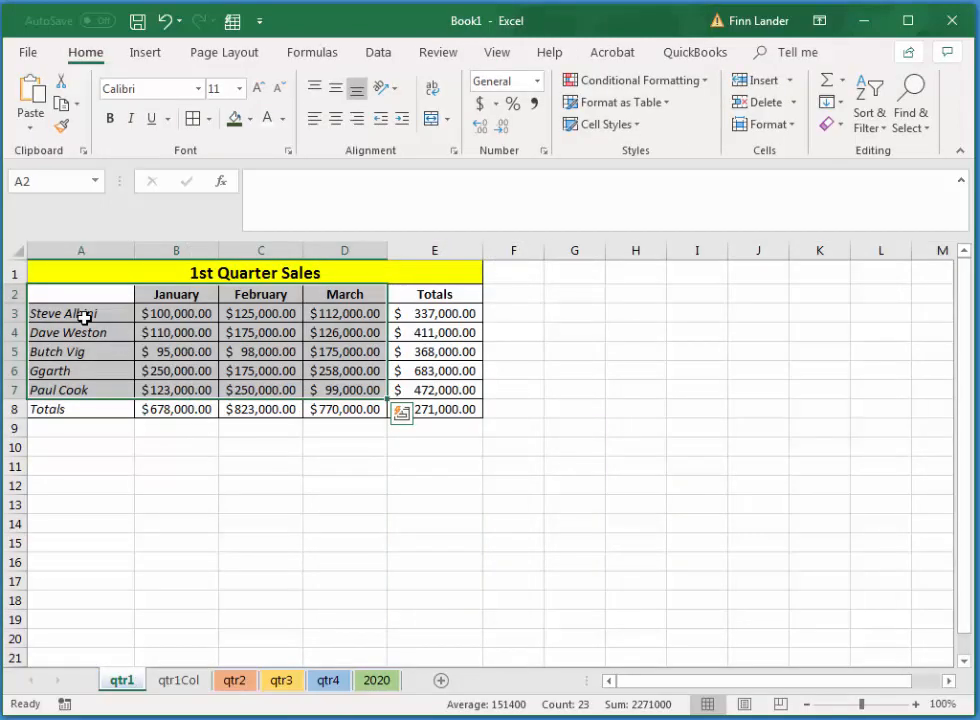
pyautogui.click(192, 684)
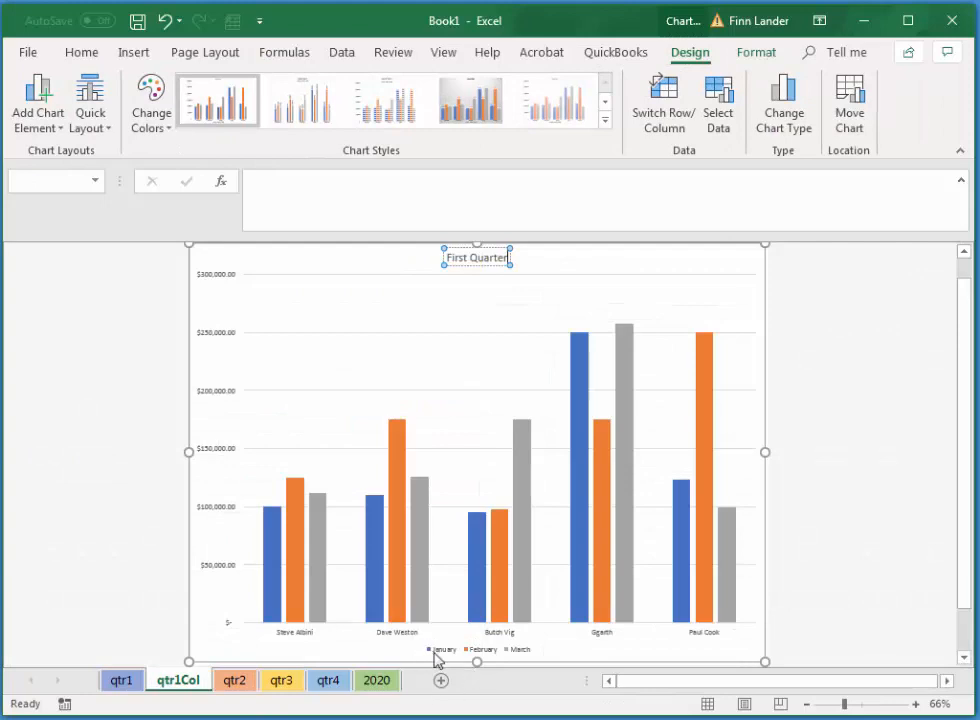
pyautogui.click(121, 682)
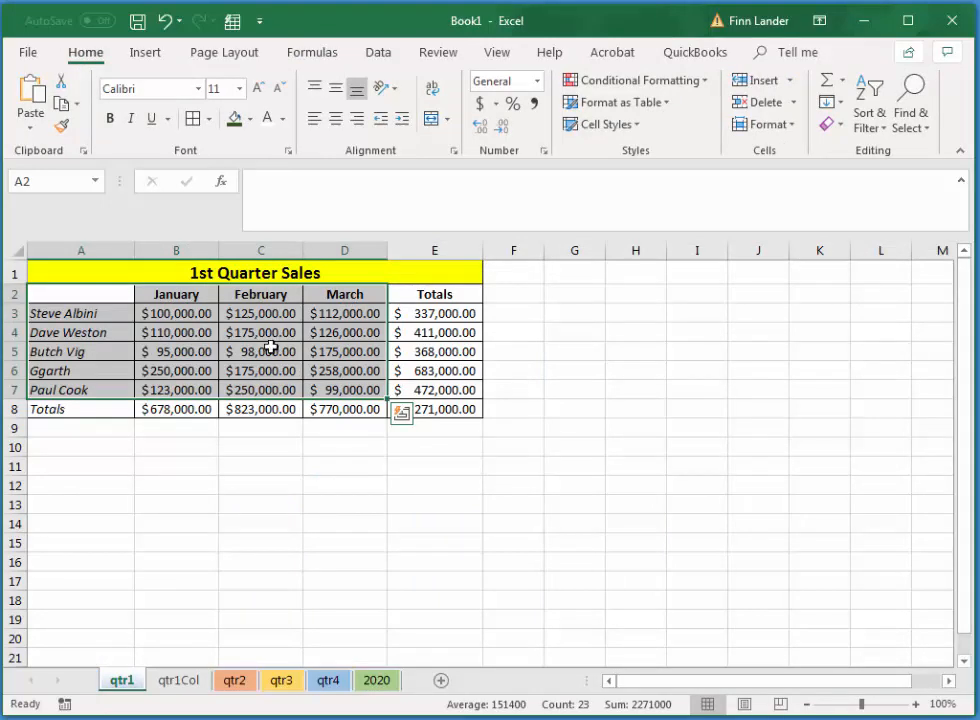
pyautogui.click(180, 681)
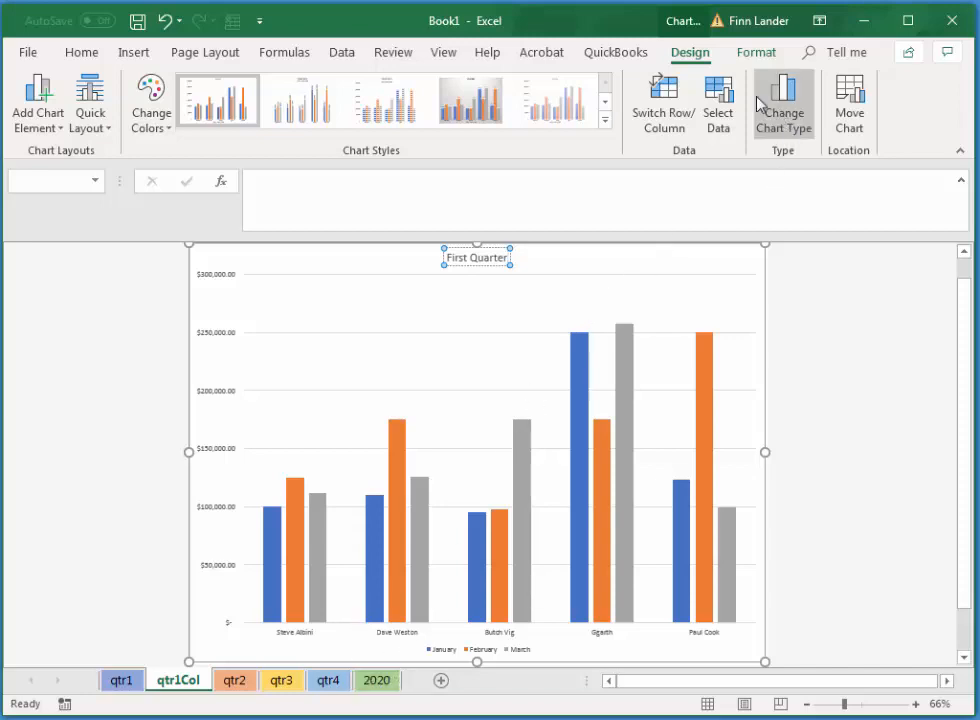
# Switch the chart's rows and columns back and forth, ending with the salespeople on the category axis.
pyautogui.click(676, 100)
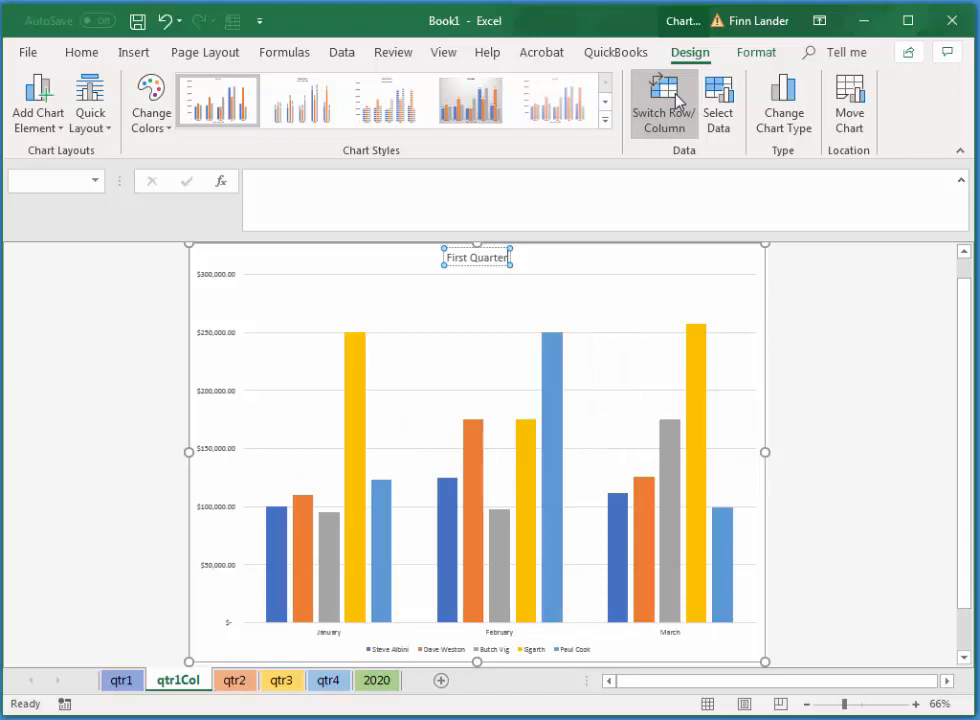
pyautogui.click(676, 100)
pyautogui.click(676, 100)
pyautogui.click(676, 100)
pyautogui.click(676, 100)
pyautogui.click(676, 100)
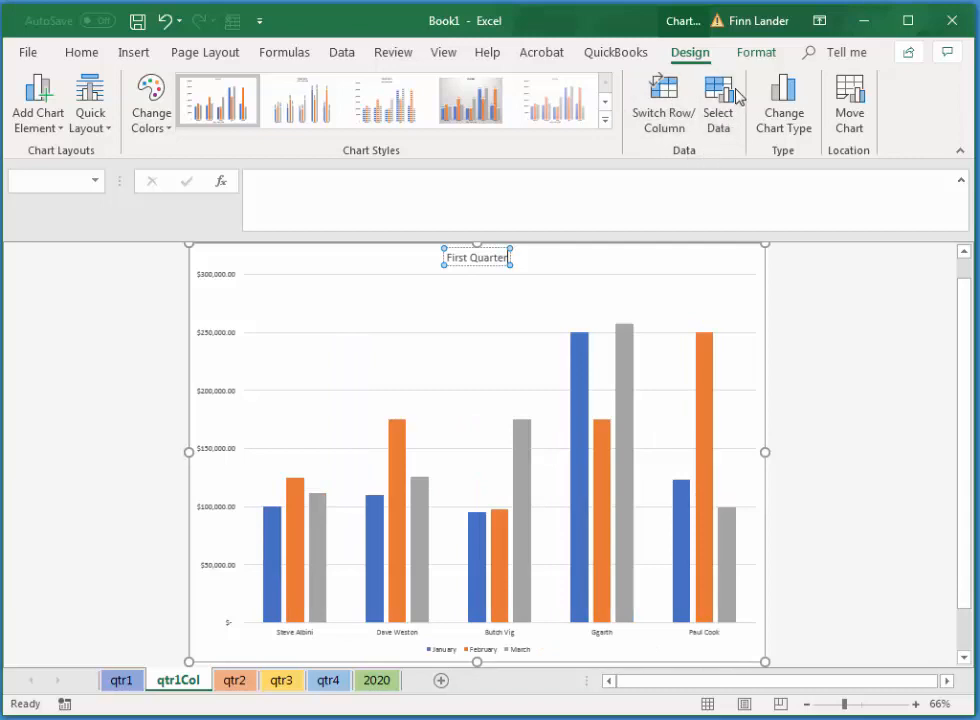
# Reselect A2:D7 on the qtr1 sheet as the chart's data range.
pyautogui.click(724, 100)
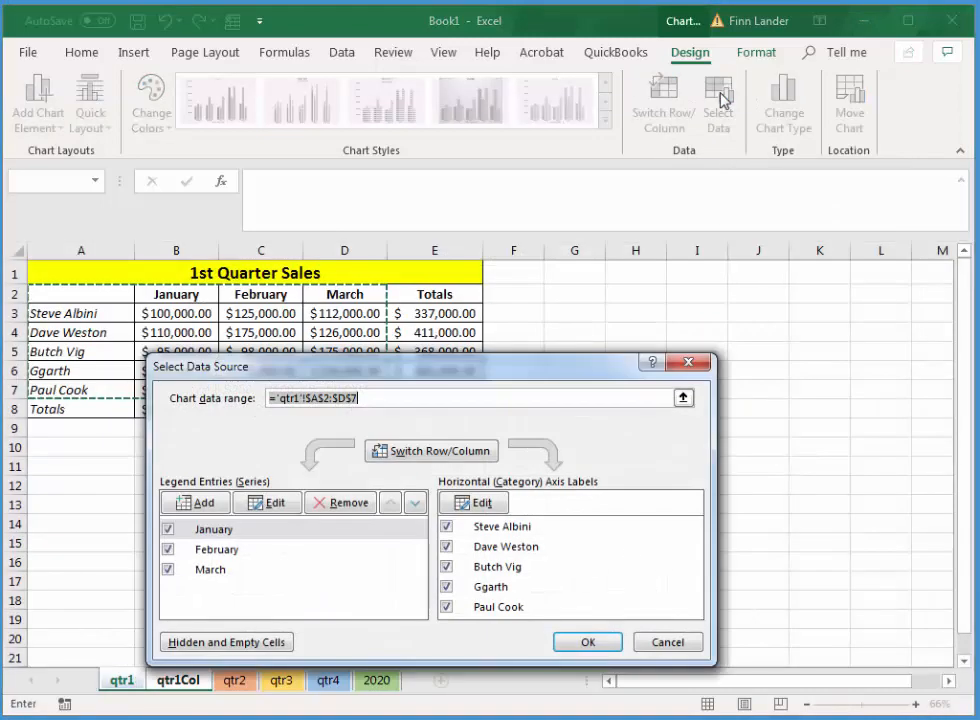
pyautogui.moveTo(507, 378); pyautogui.dragTo(604, 392)
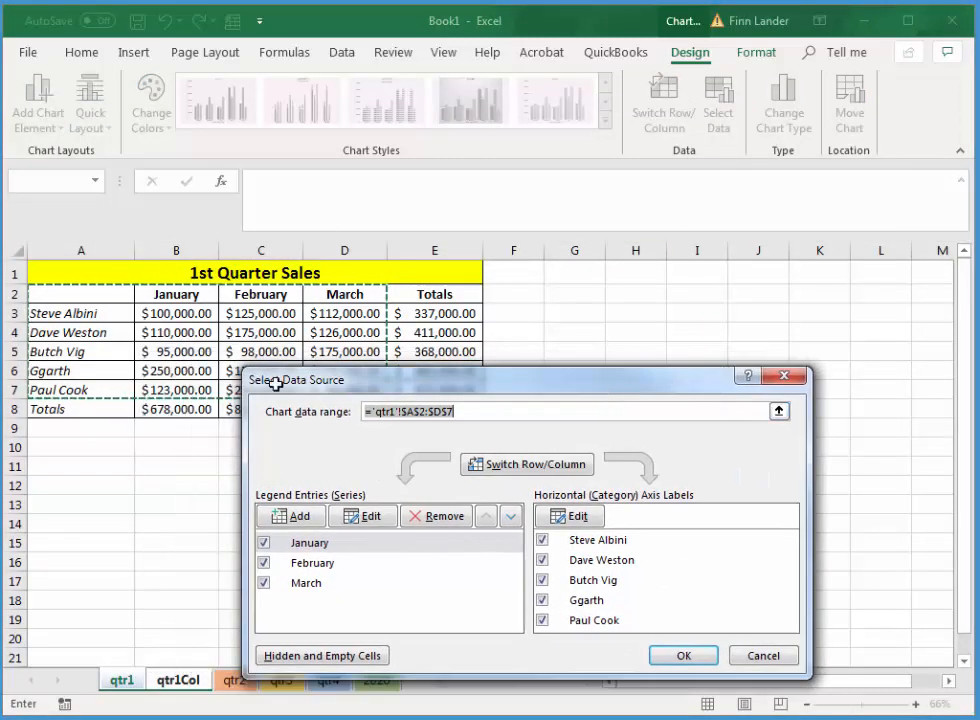
pyautogui.moveTo(503, 401); pyautogui.dragTo(684, 490)
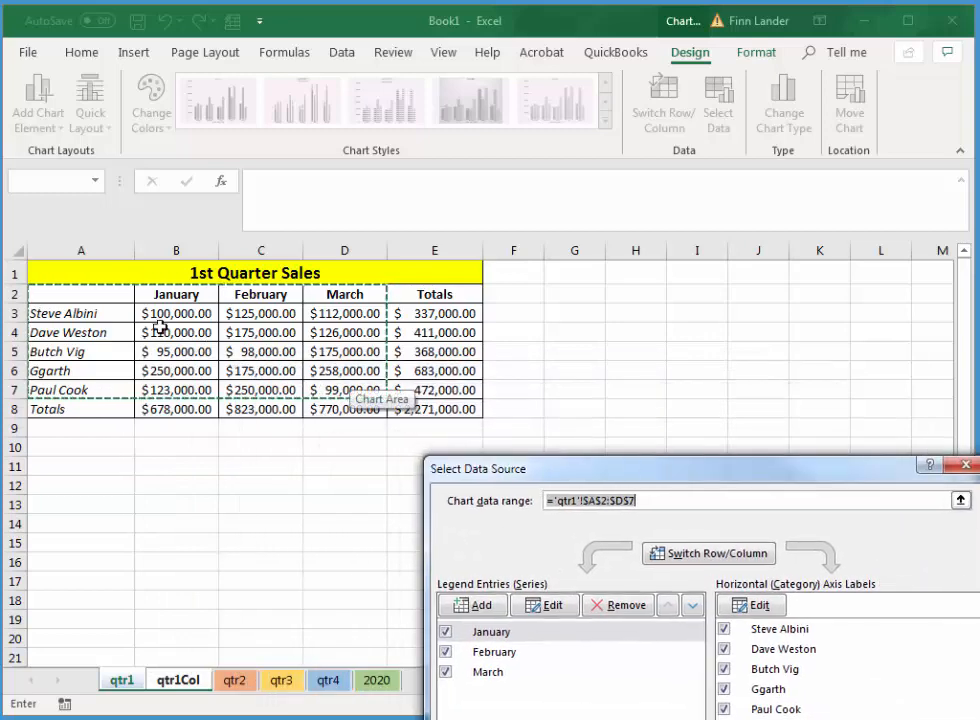
pyautogui.moveTo(85, 297); pyautogui.dragTo(324, 385)
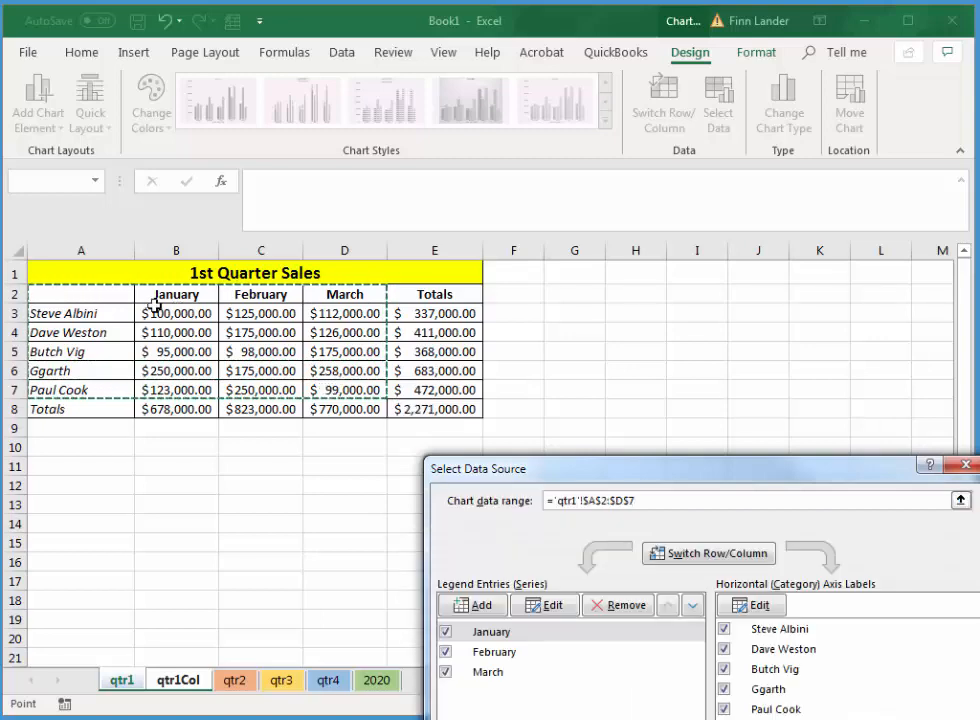
pyautogui.moveTo(696, 470); pyautogui.dragTo(563, 370)
pyautogui.click(742, 643)
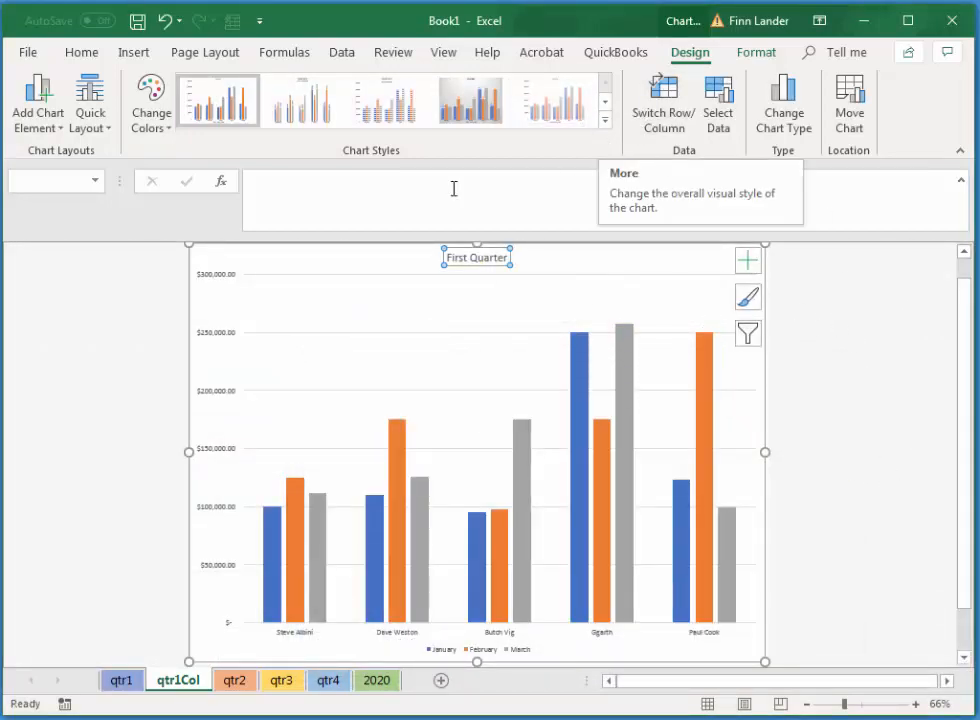
pyautogui.click(111, 128)
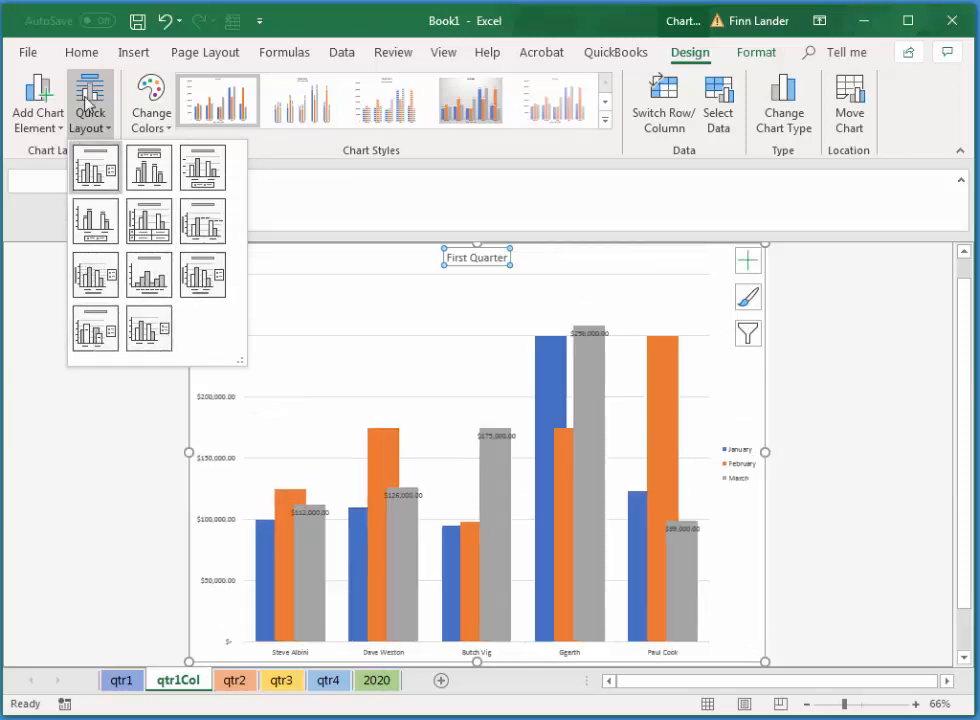
pyautogui.press('Escape')
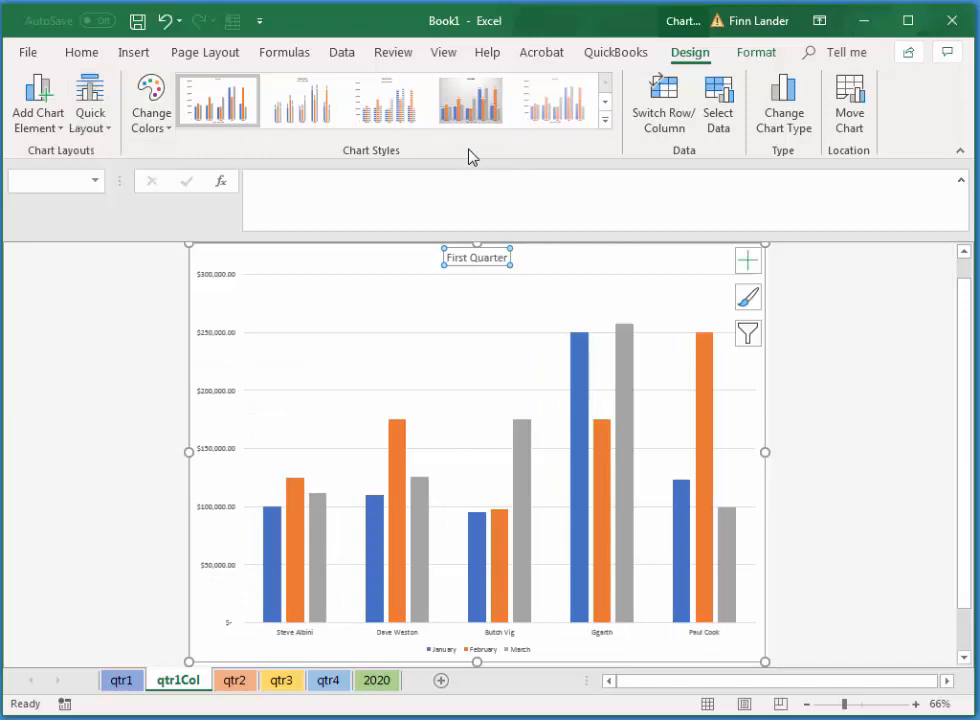
# Enlarge the First Quarter chart title to font size 32 and color it red.
pyautogui.click(497, 267)
pyautogui.click(497, 262)
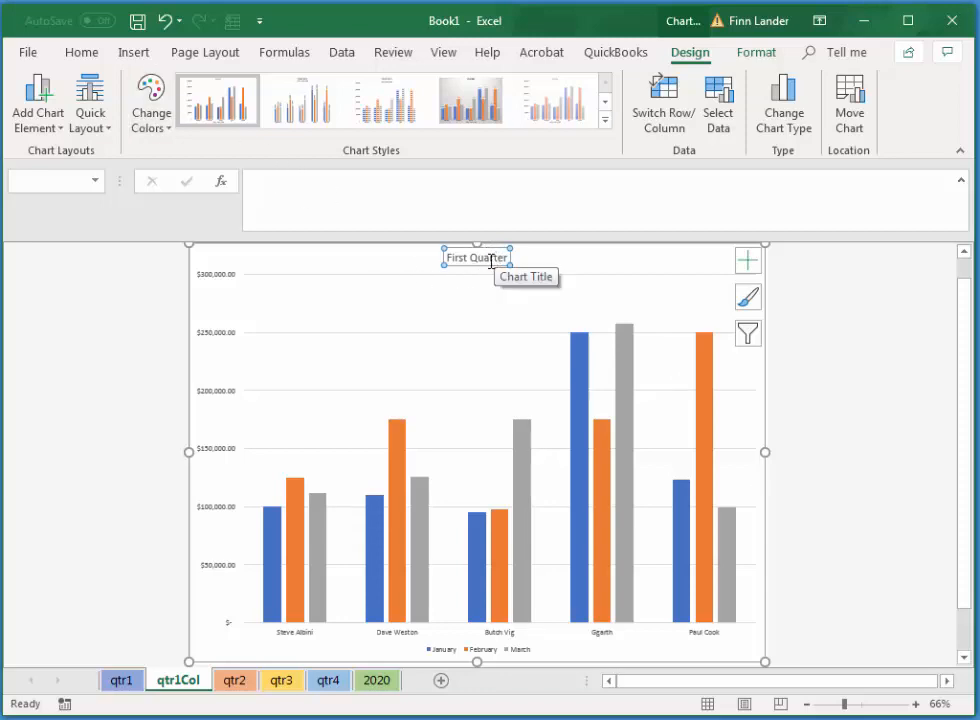
pyautogui.click(82, 52)
pyautogui.click(259, 89)
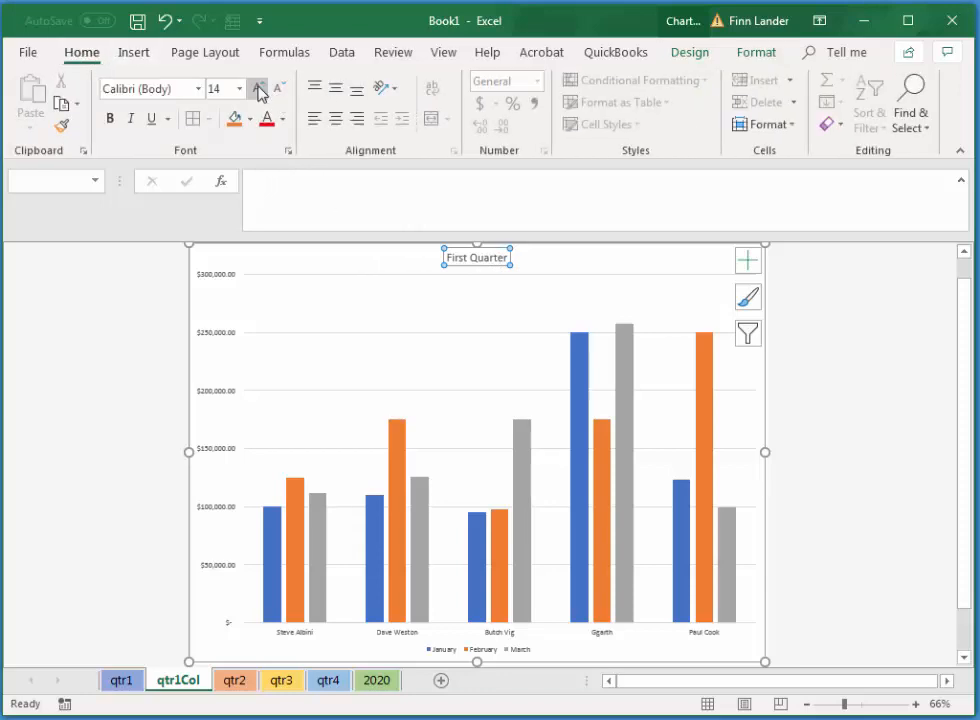
pyautogui.click(259, 89)
pyautogui.click(259, 89)
pyautogui.click(259, 89)
pyautogui.click(259, 89)
pyautogui.click(259, 89)
pyautogui.click(259, 89)
pyautogui.click(259, 89)
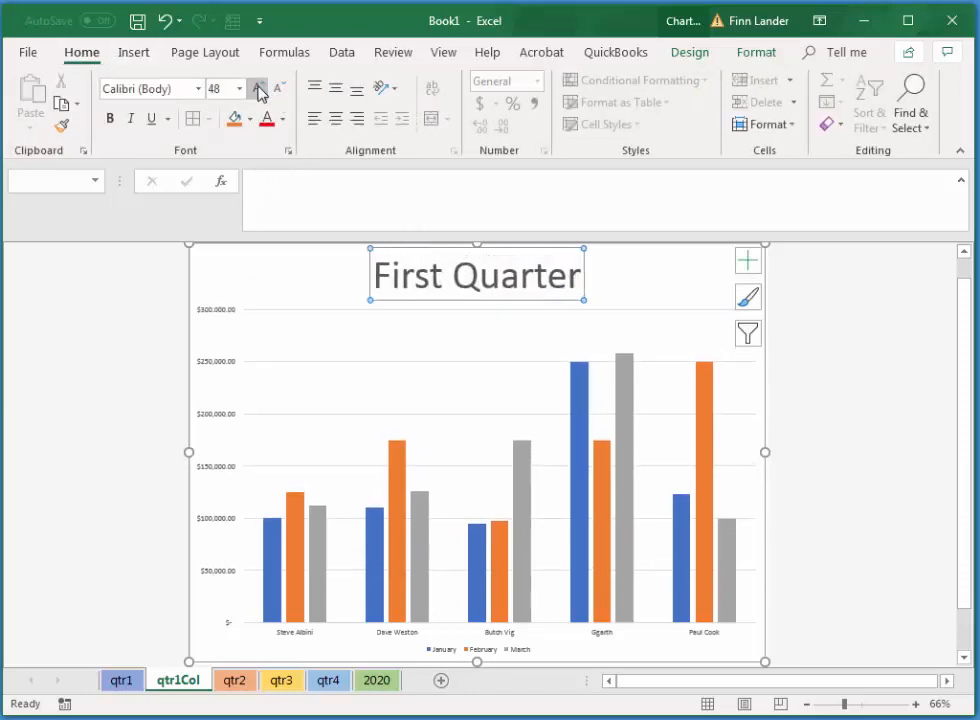
pyautogui.click(284, 89)
pyautogui.click(284, 89)
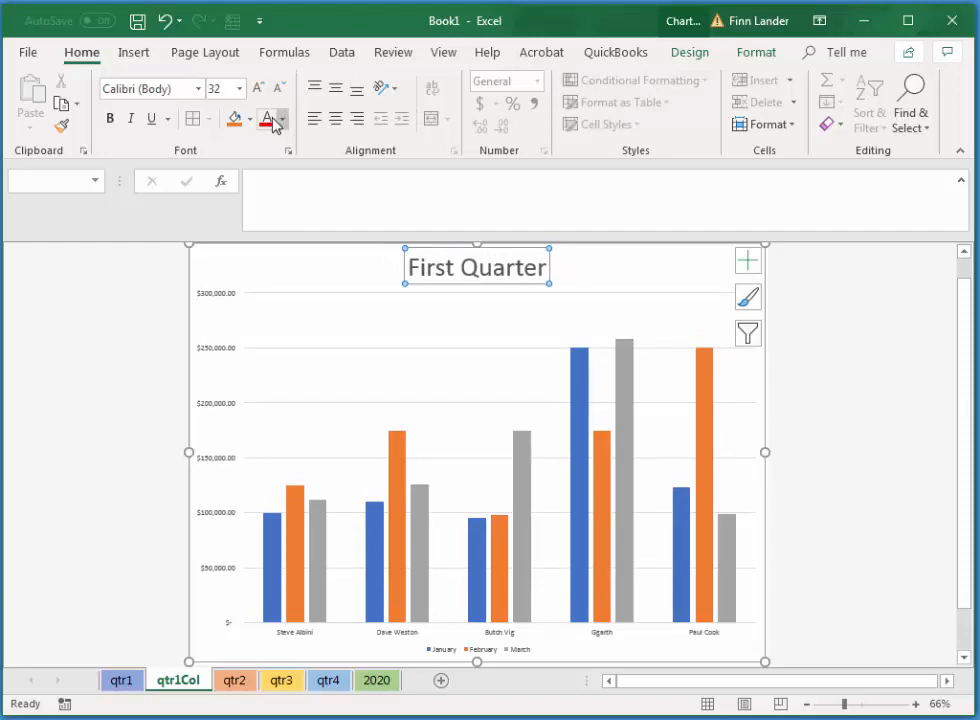
pyautogui.click(265, 118)
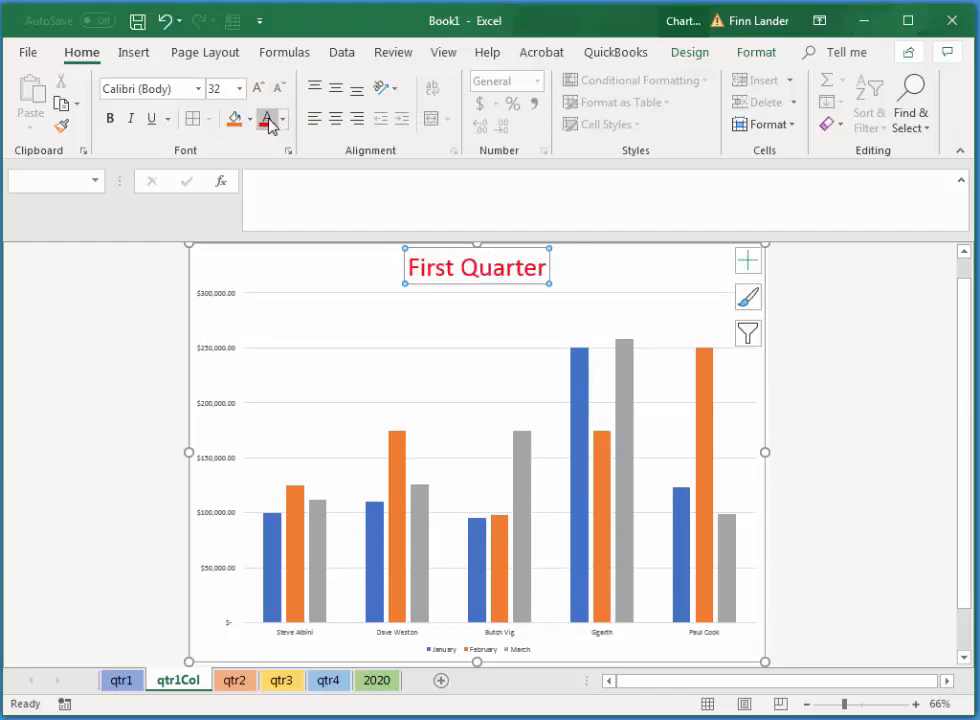
# Set the dollar axis labels to font size 8 and color the chart's legend text red.
pyautogui.click(213, 304)
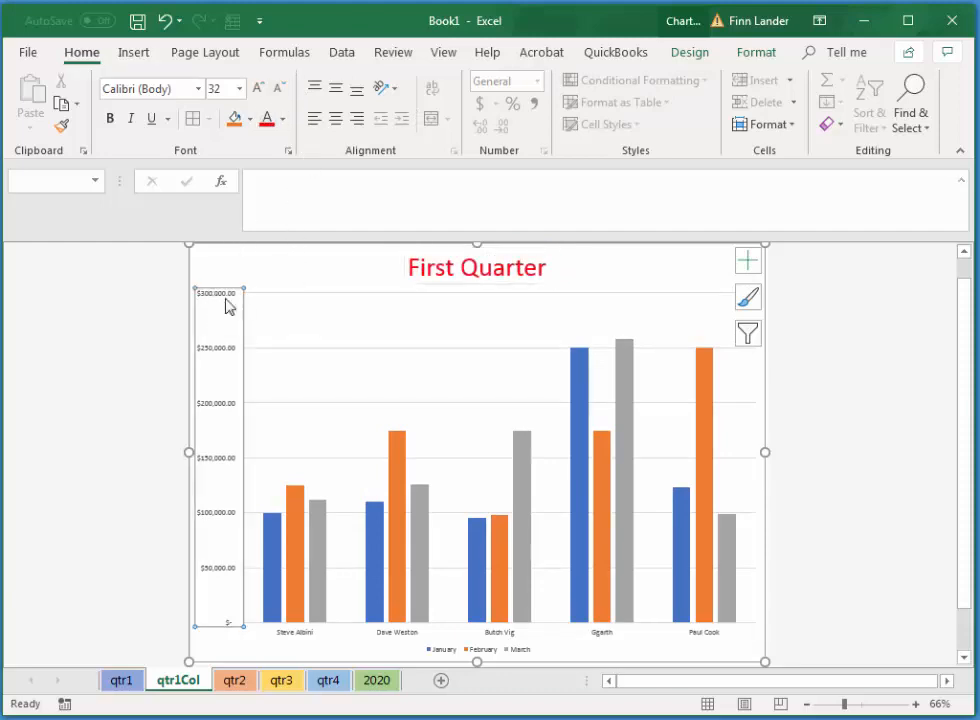
pyautogui.click(240, 90)
pyautogui.click(217, 112)
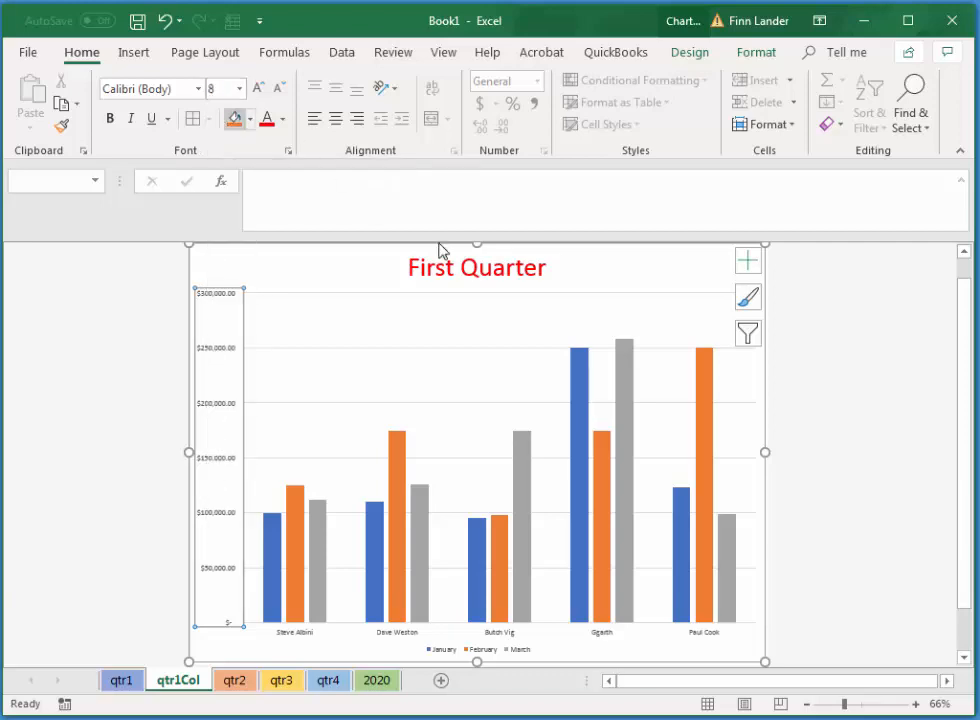
pyautogui.click(500, 655)
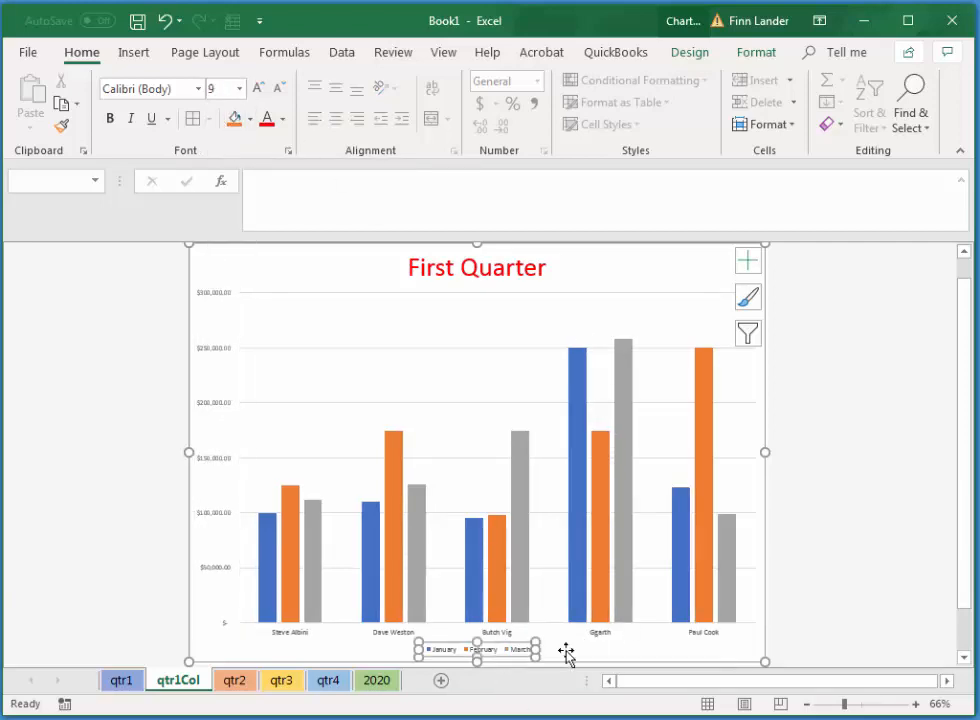
pyautogui.click(267, 119)
# Select only the tallest March column and fill it with the standard Orange color.
pyautogui.click(520, 450)
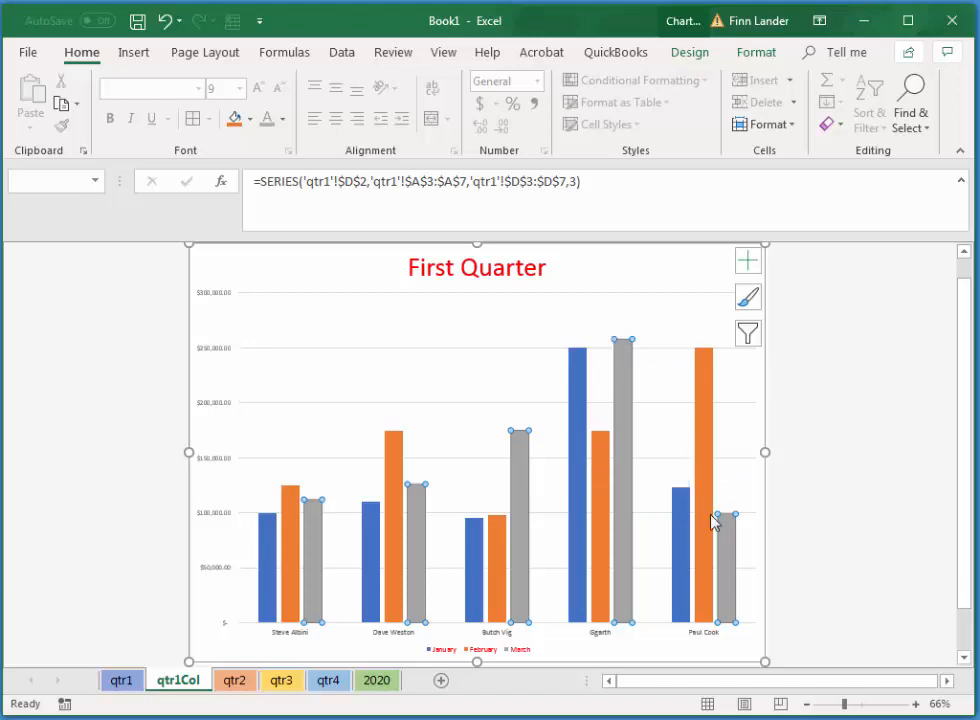
pyautogui.click(736, 548)
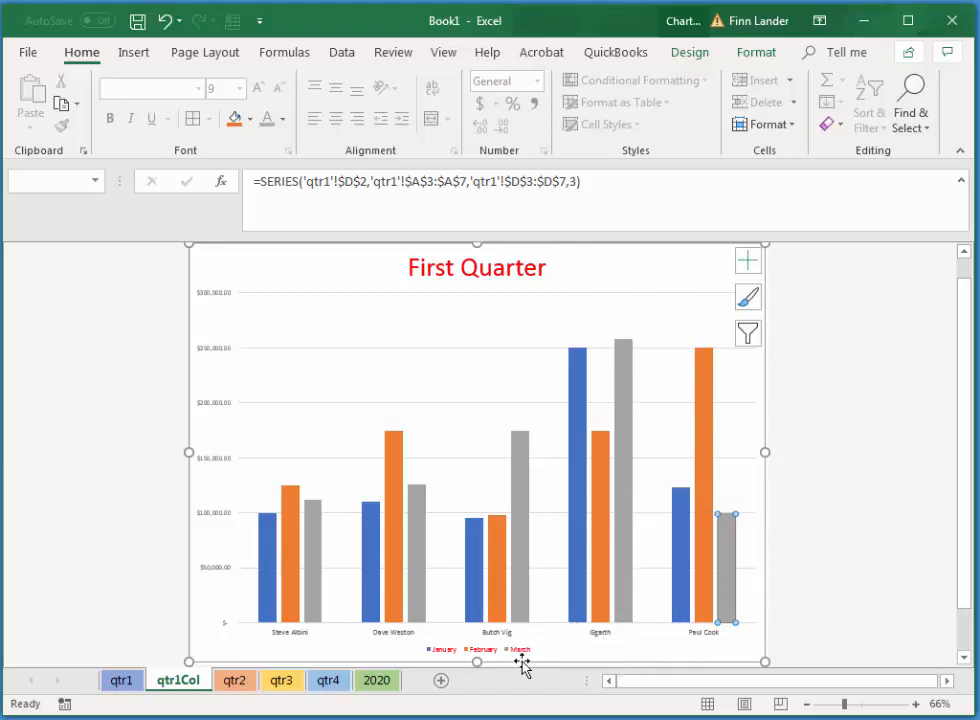
pyautogui.click(627, 400)
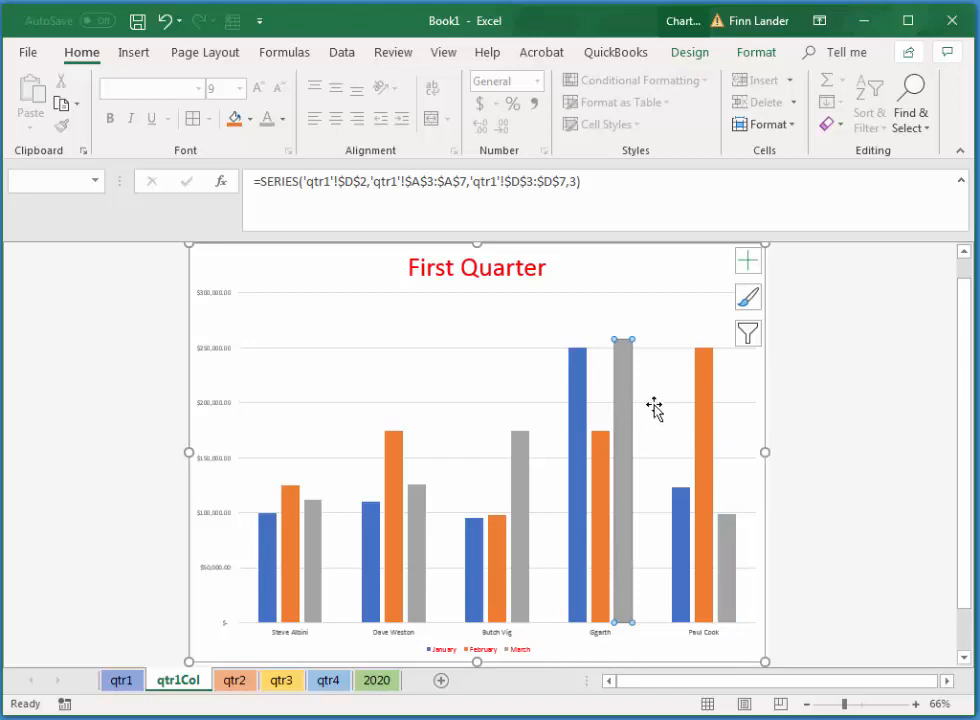
pyautogui.moveTo(621, 397)
pyautogui.click(757, 52)
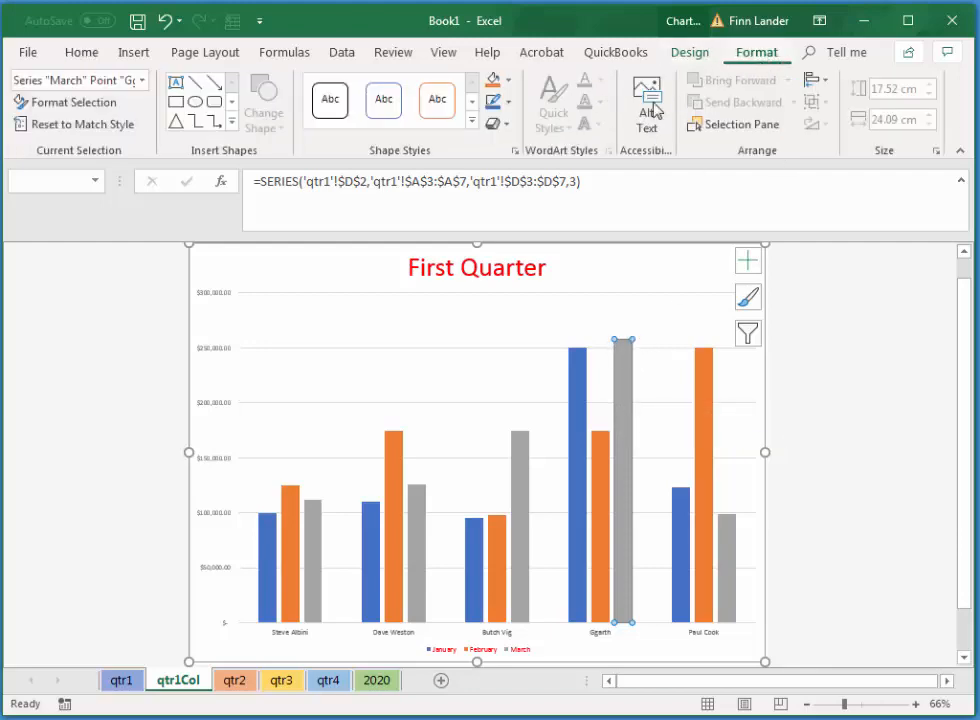
pyautogui.click(493, 80)
pyautogui.click(508, 80)
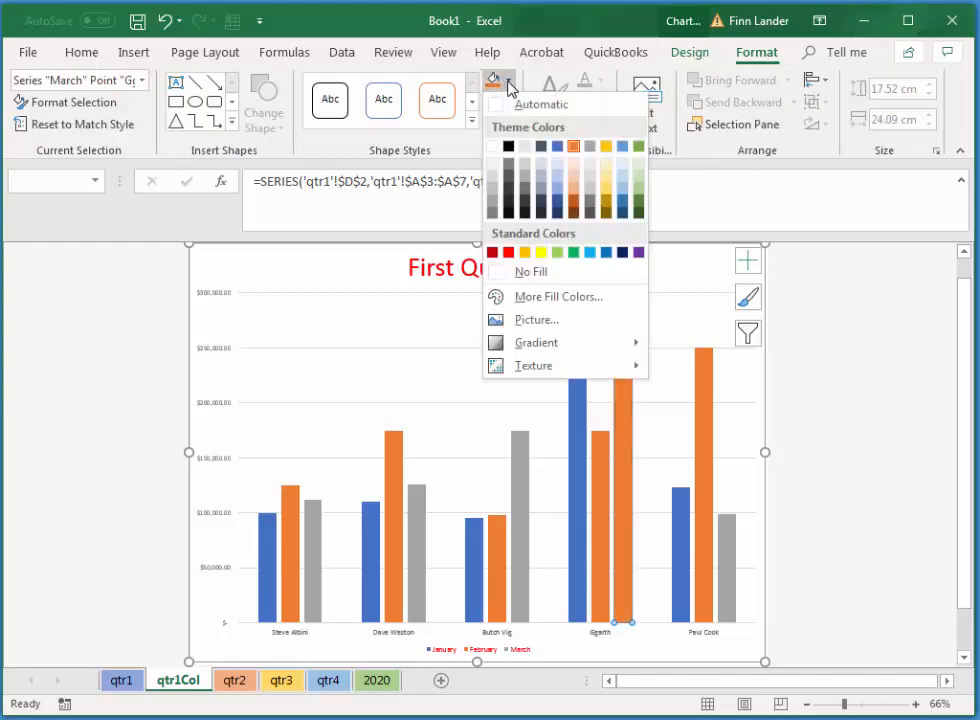
pyautogui.click(524, 252)
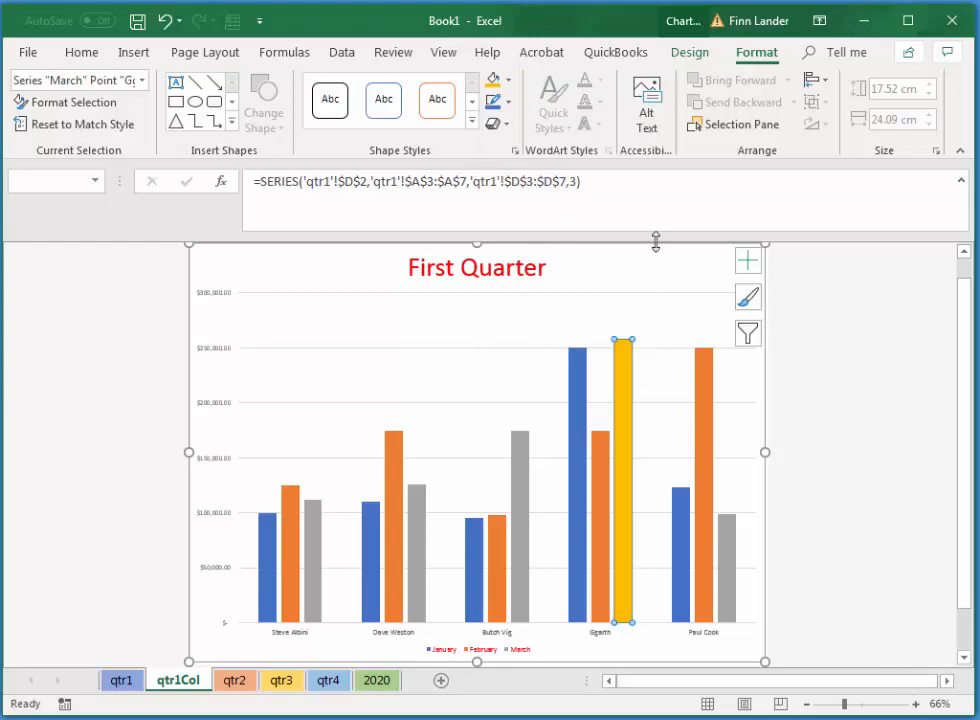
# Apply a light blue glow effect to the selected March column.
pyautogui.click(509, 126)
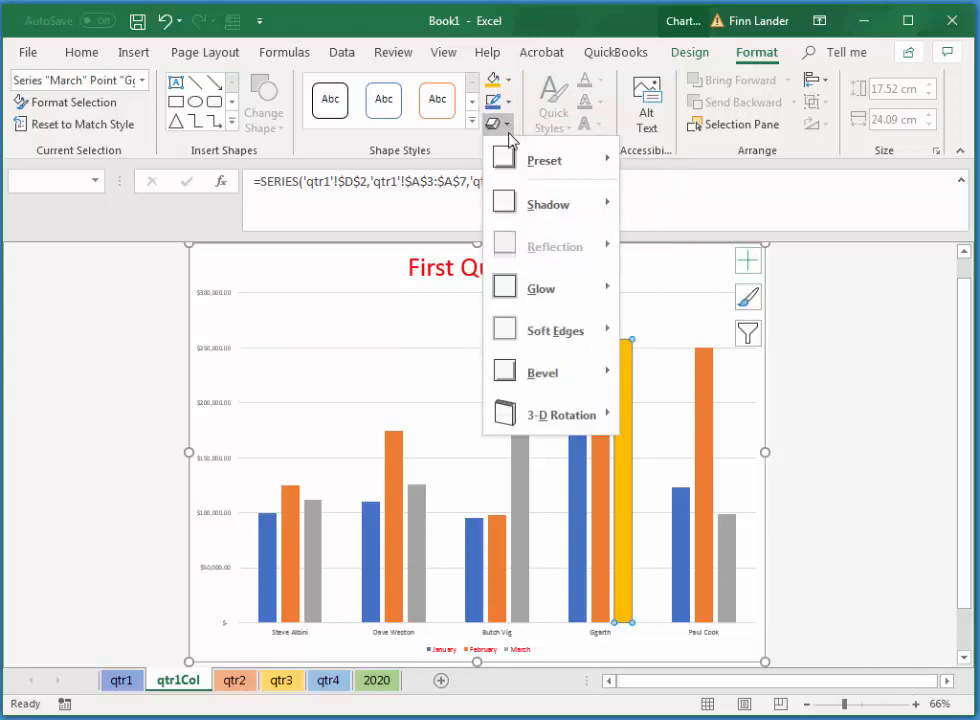
pyautogui.moveTo(550, 292)
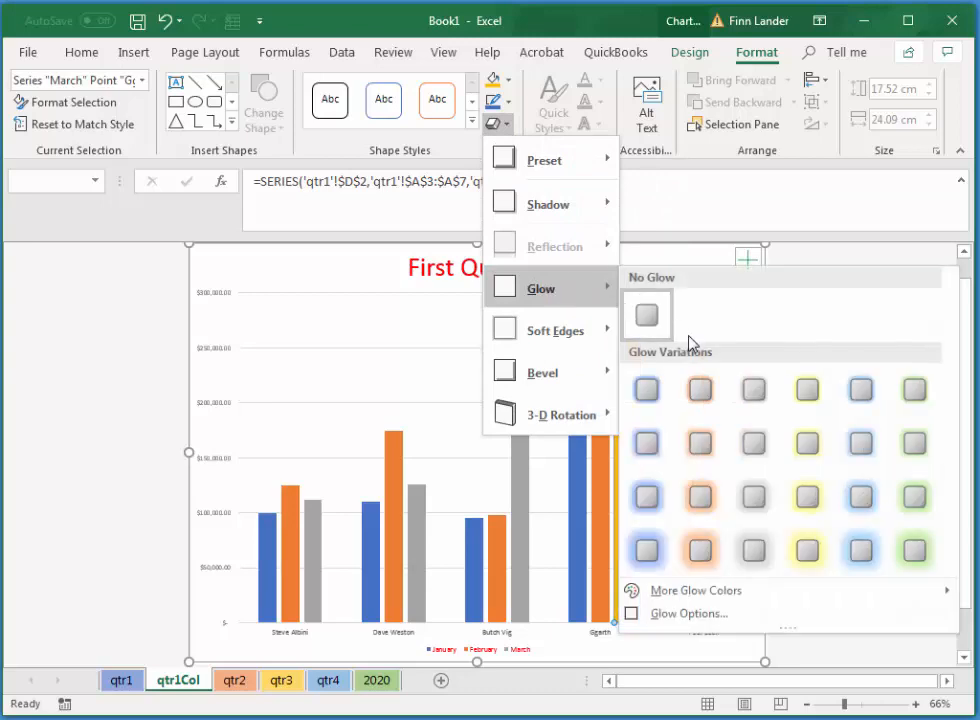
pyautogui.click(849, 494)
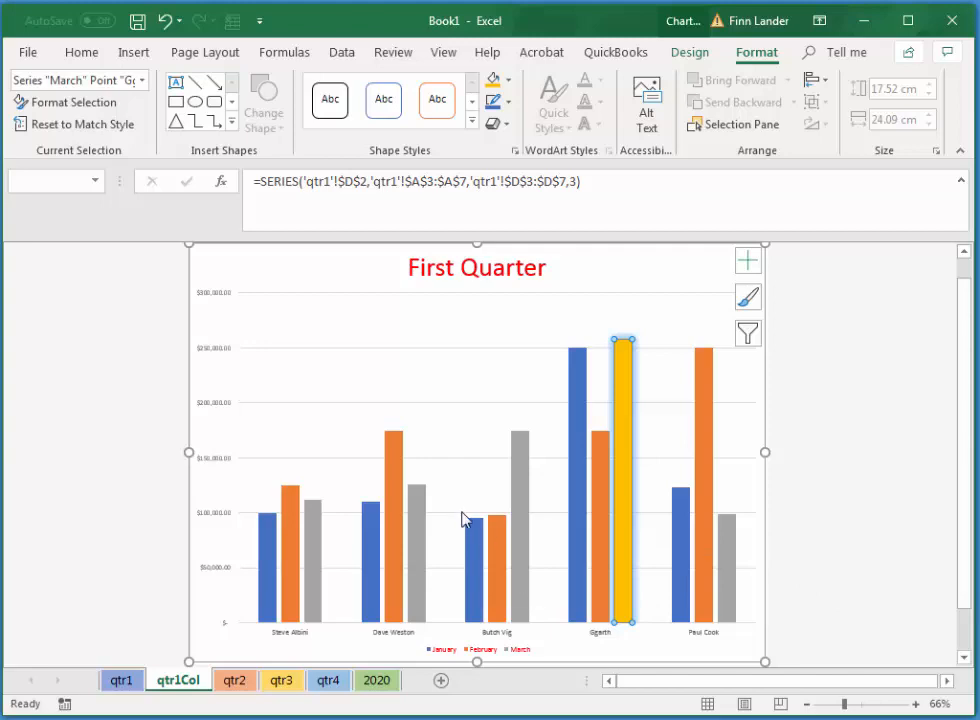
# Fill the whole February series with a light green theme color and deselect the columns.
pyautogui.click(396, 464)
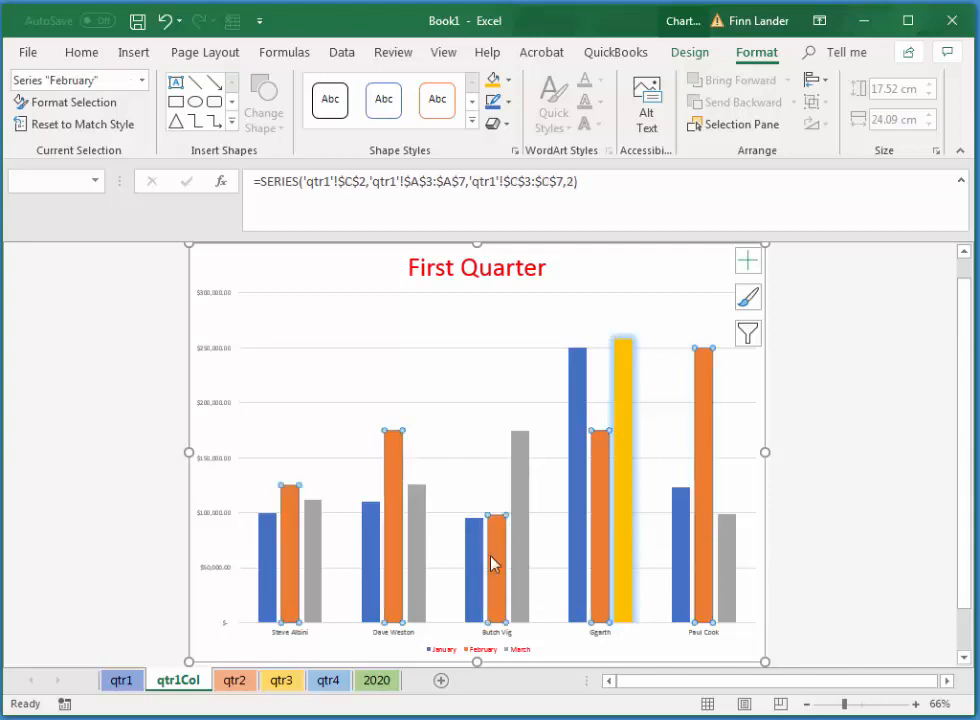
pyautogui.click(510, 82)
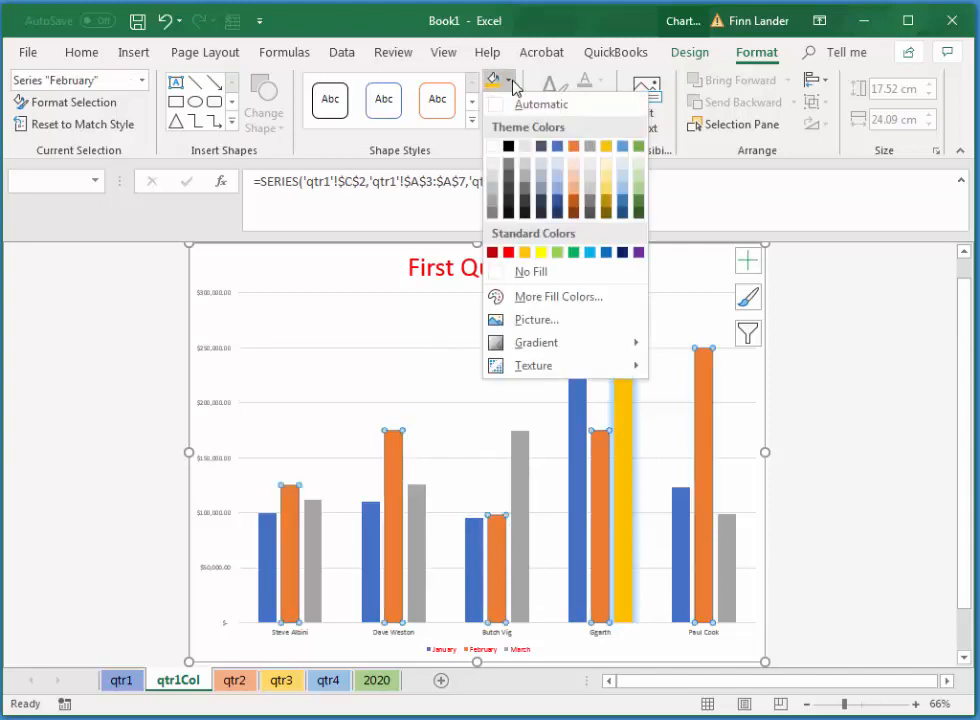
pyautogui.click(638, 188)
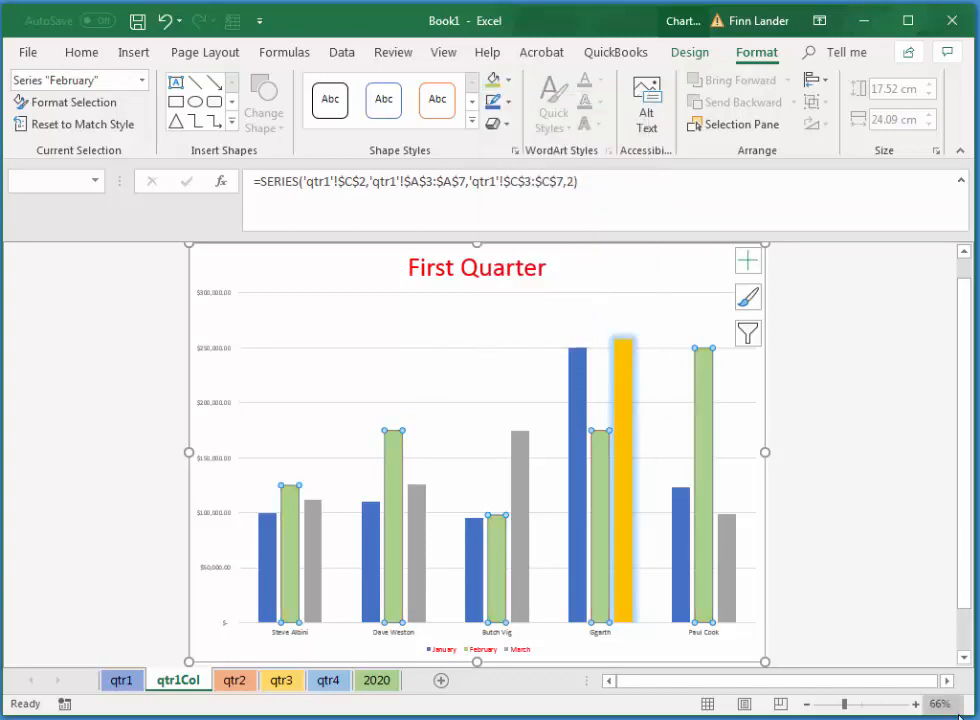
pyautogui.click(372, 313)
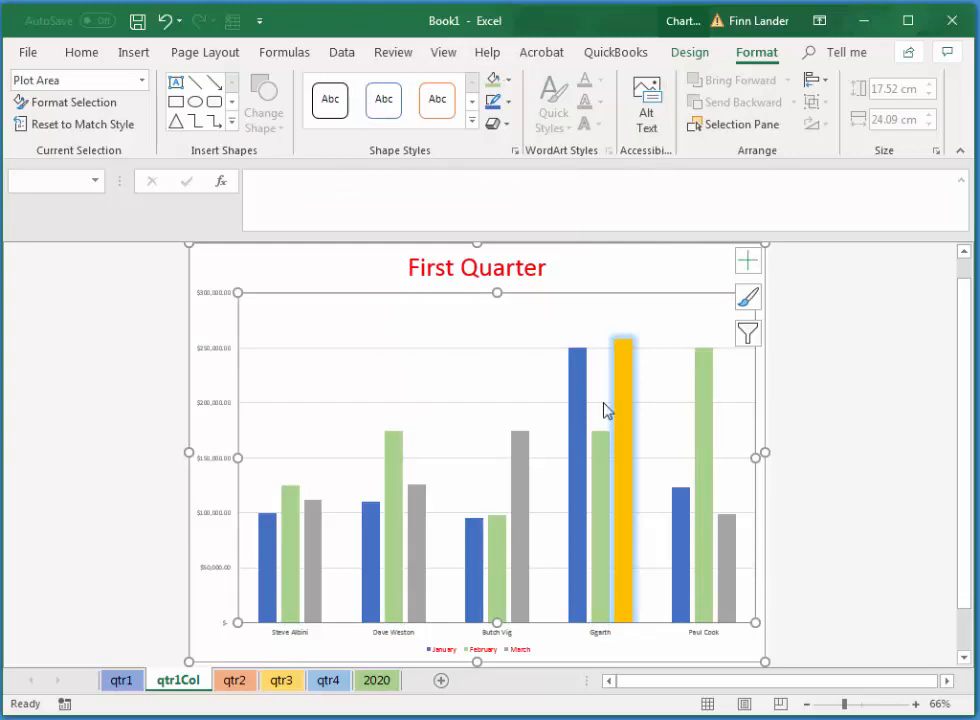
pyautogui.click(284, 256)
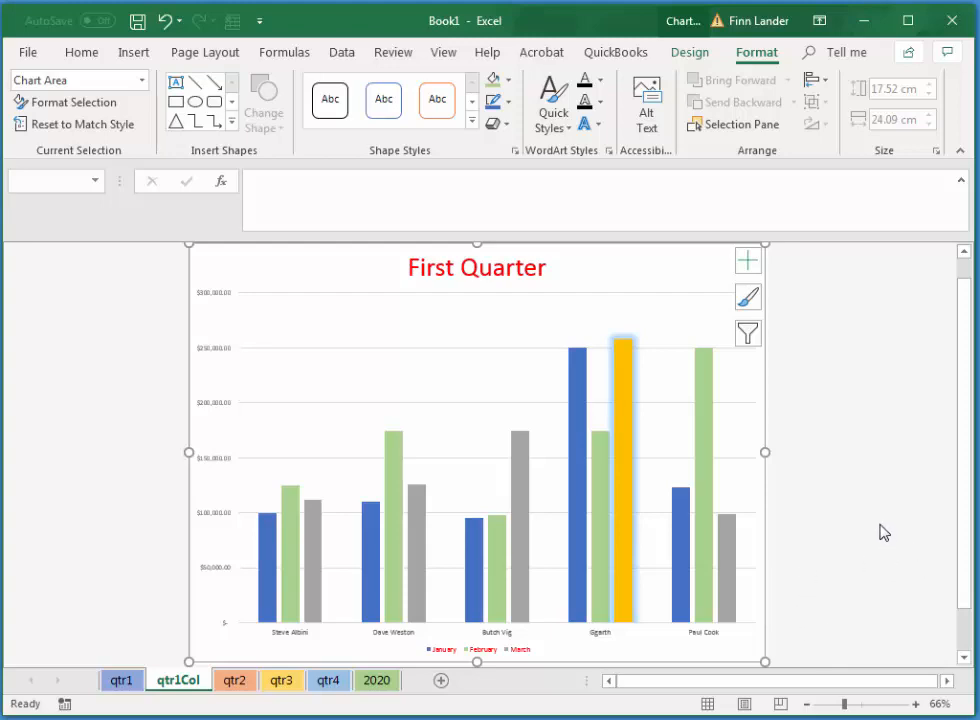
# Insert a 2-D pie chart on the qtr2 sheet from the salespeople in A2:A7 and the totals in E2:E7.
pyautogui.click(235, 682)
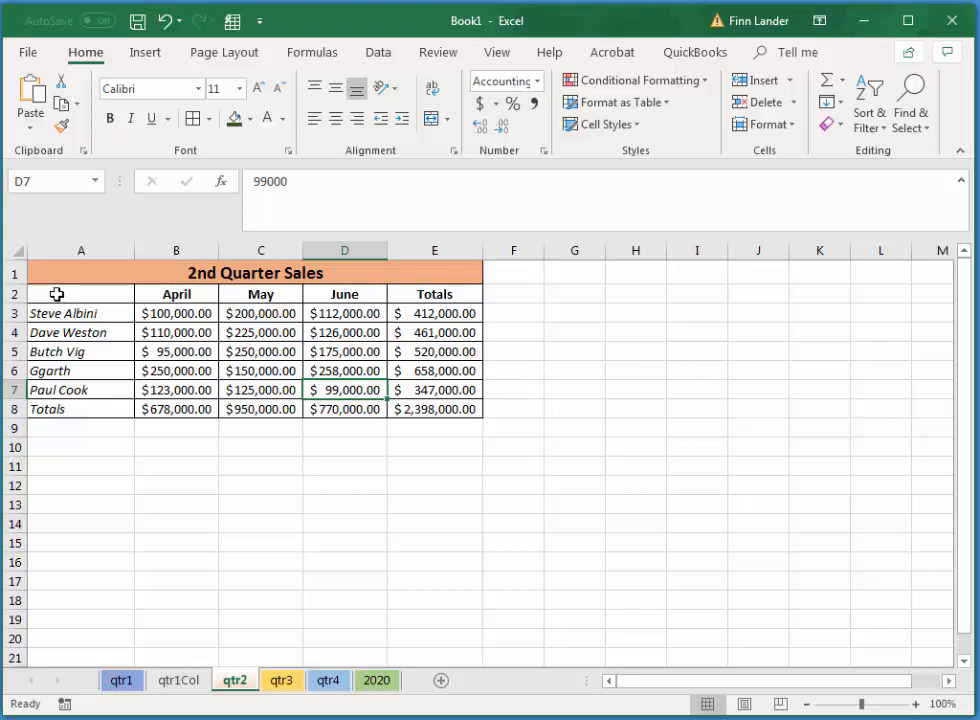
pyautogui.moveTo(66, 296); pyautogui.dragTo(70, 390)
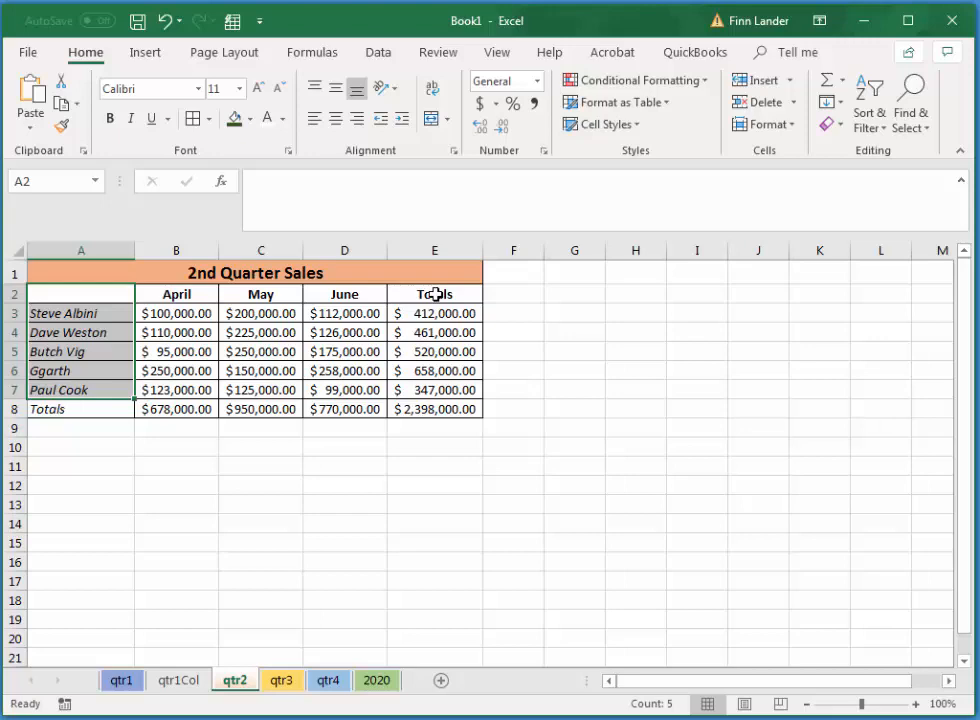
pyautogui.moveTo(435, 294); pyautogui.dragTo(453, 401)
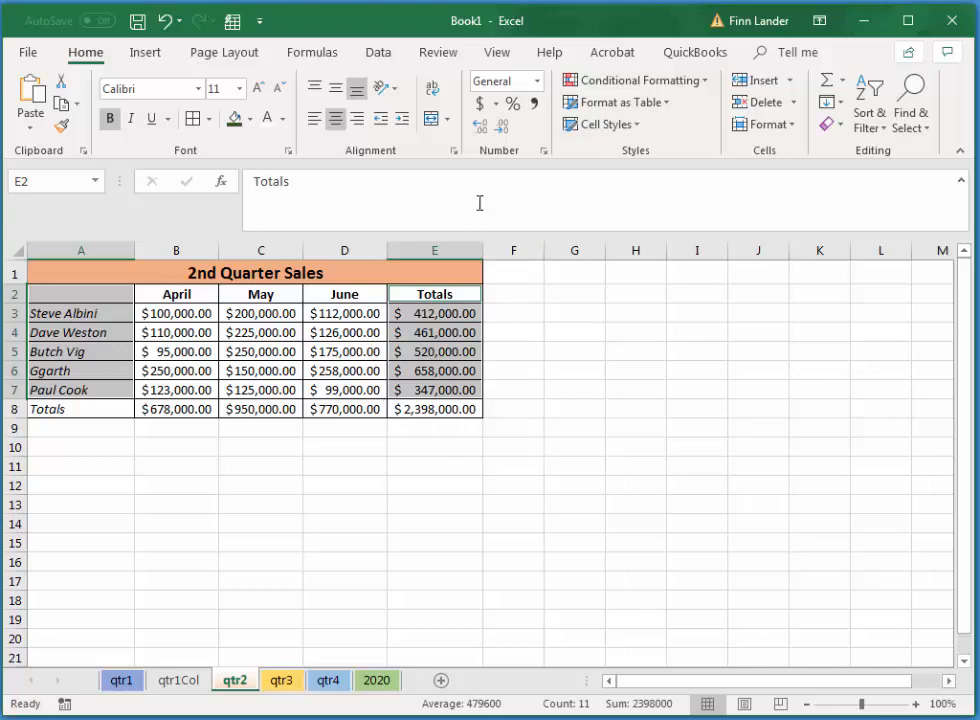
pyautogui.click(145, 56)
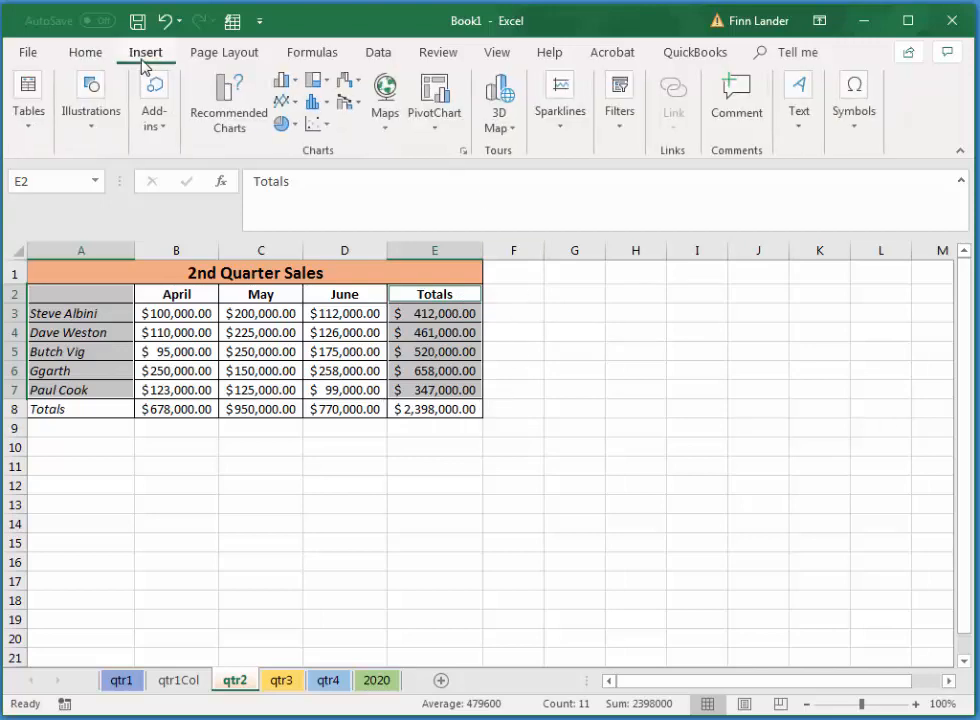
pyautogui.click(282, 124)
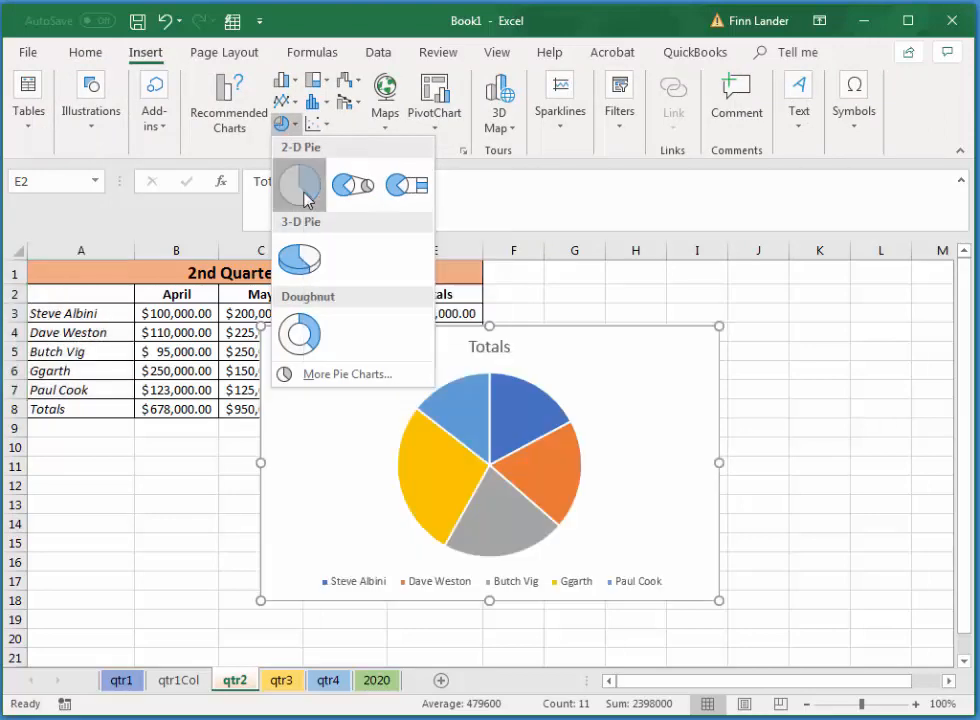
pyautogui.click(303, 190)
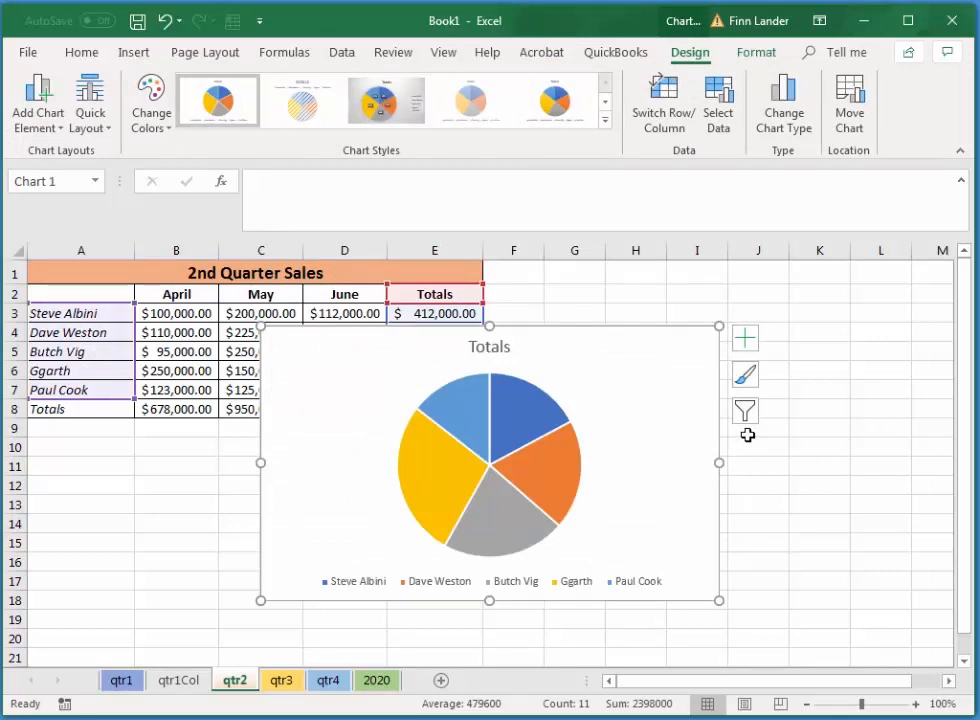
# Move the pie chart to a new sheet named qtr1Pie.
pyautogui.click(852, 100)
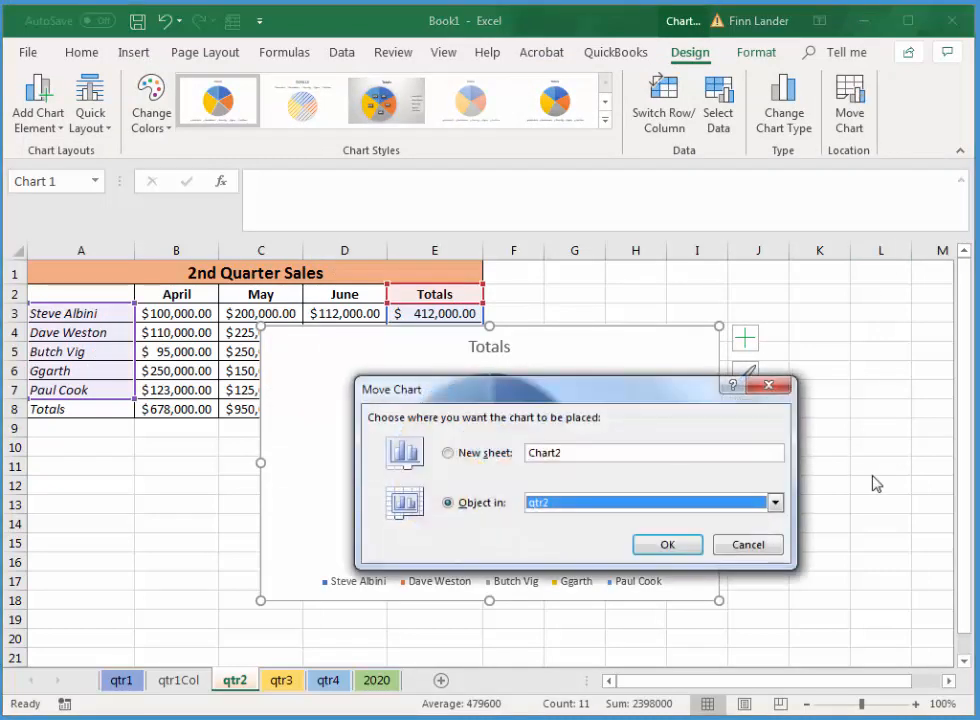
pyautogui.click(448, 455)
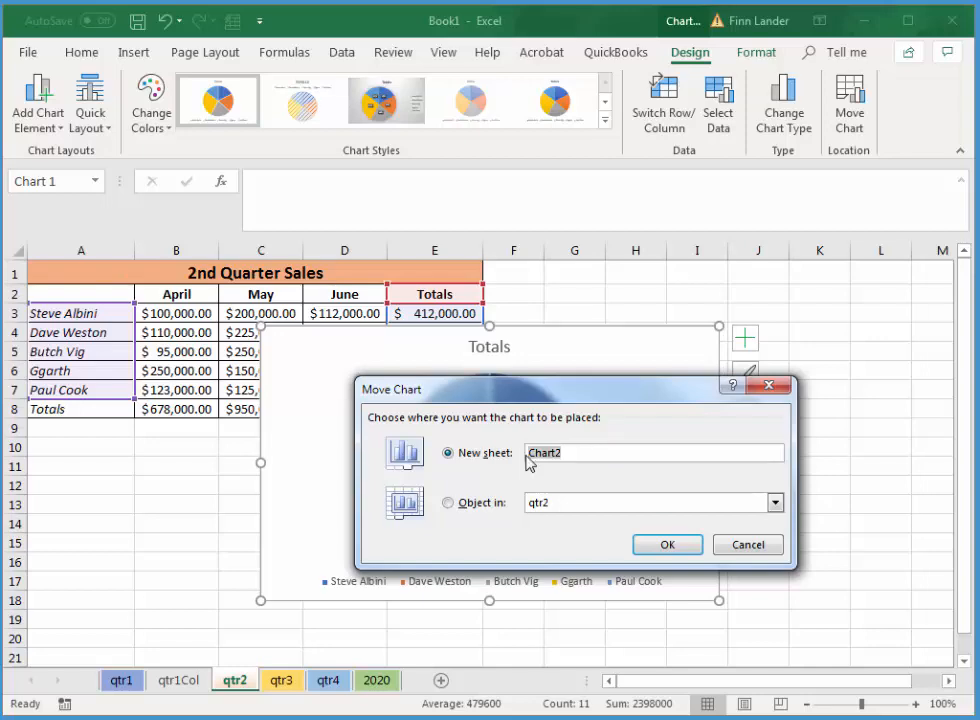
pyautogui.write('qtr1Pie')
pyautogui.click(685, 547)
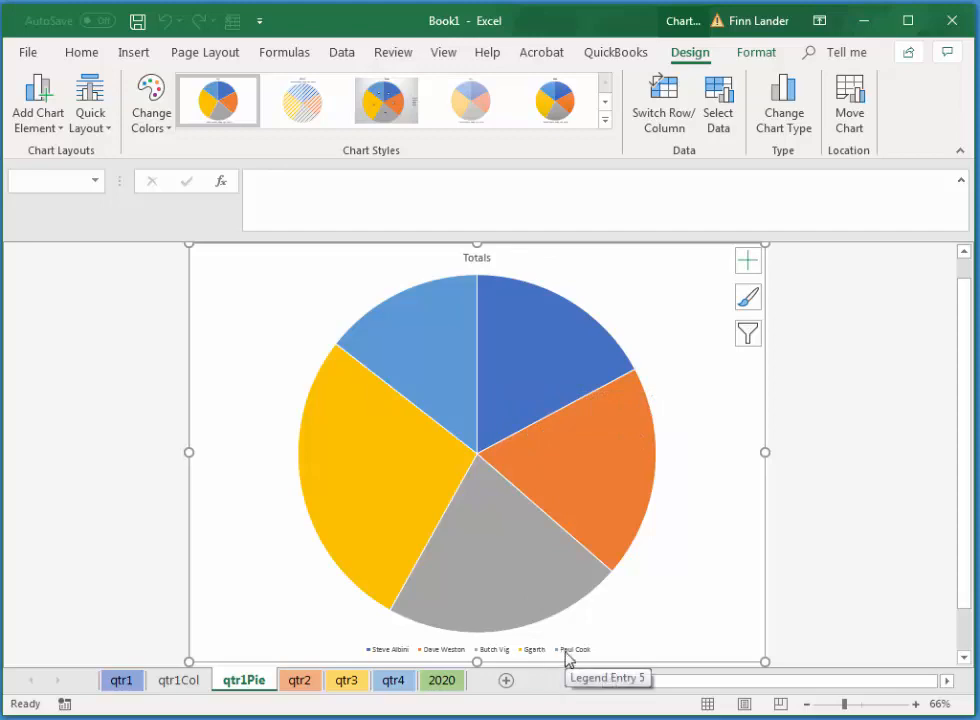
# Apply the Layout 5 quick layout to the pie chart and change its title to "Quarter 2 Totals".
pyautogui.click(109, 130)
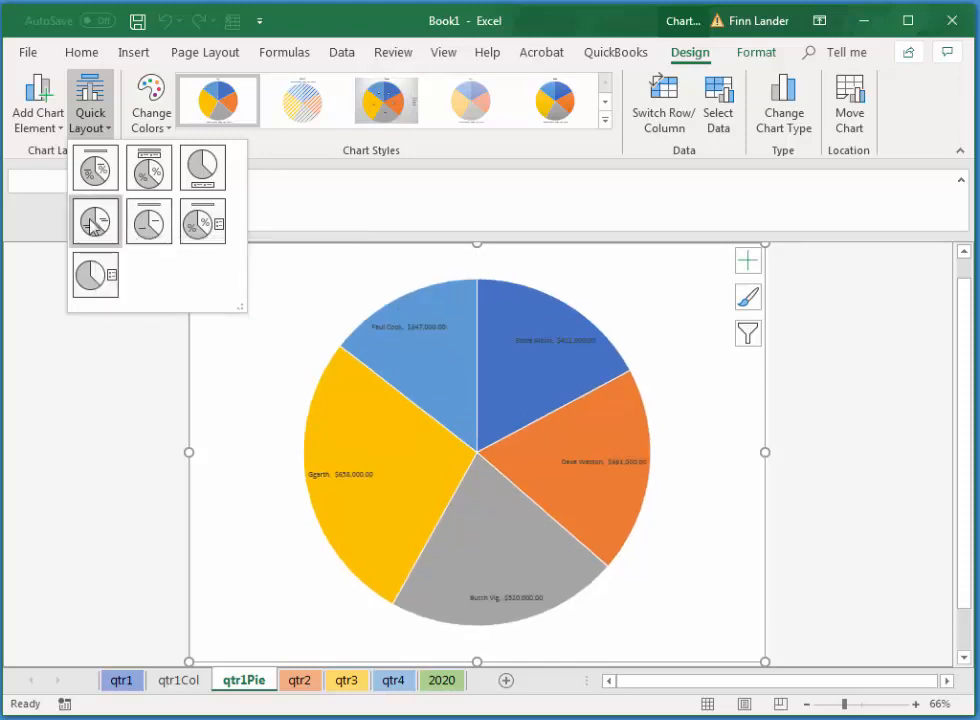
pyautogui.click(148, 225)
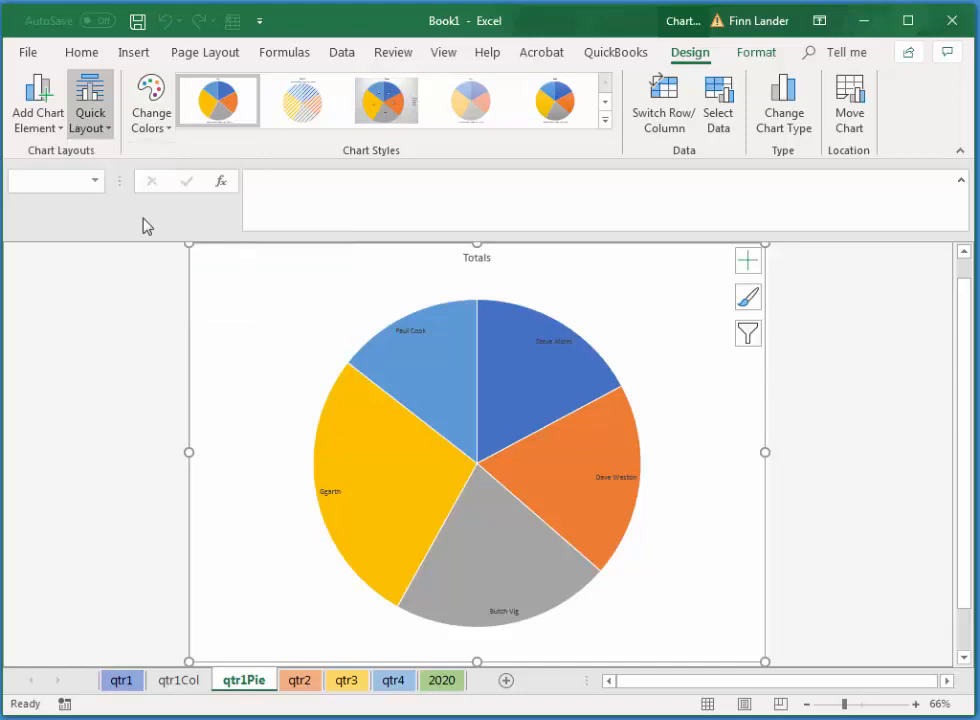
pyautogui.click(479, 261)
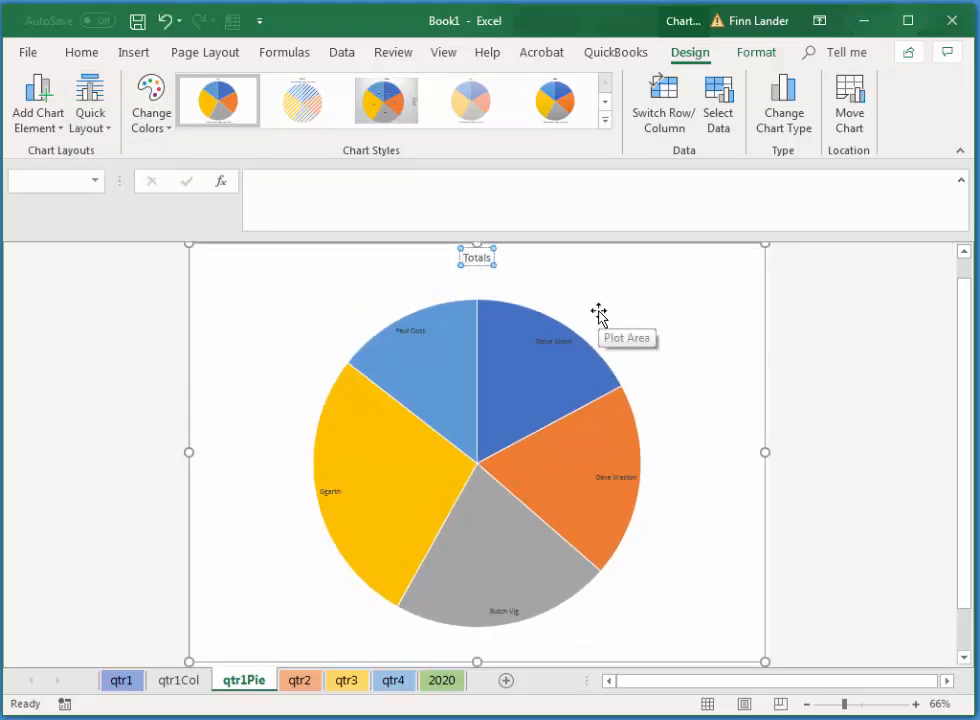
pyautogui.write('Qua')
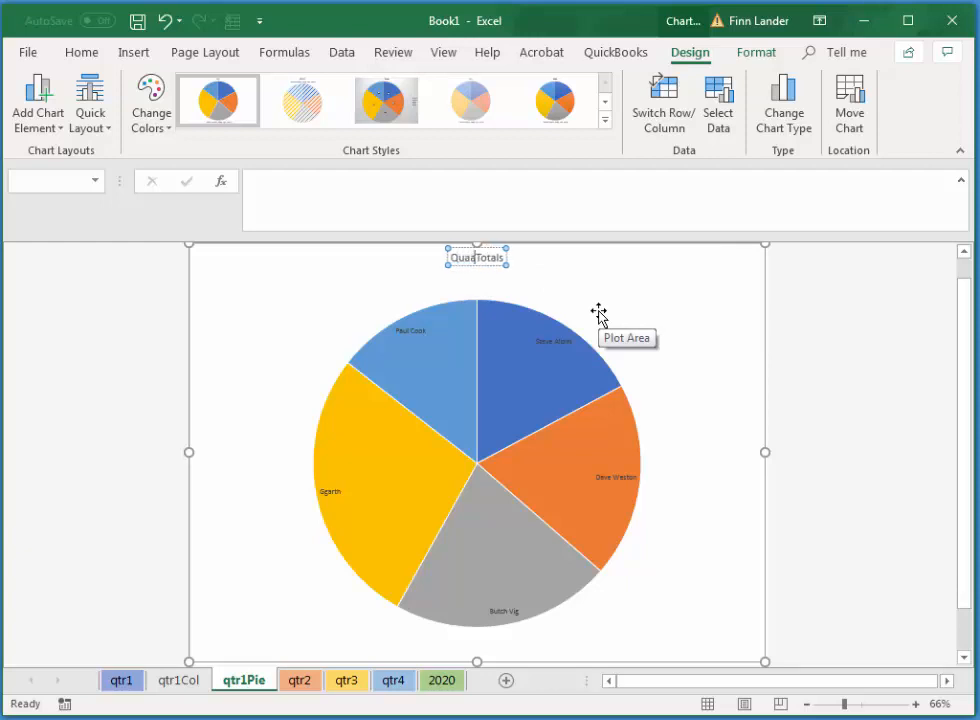
pyautogui.write('rter 2')
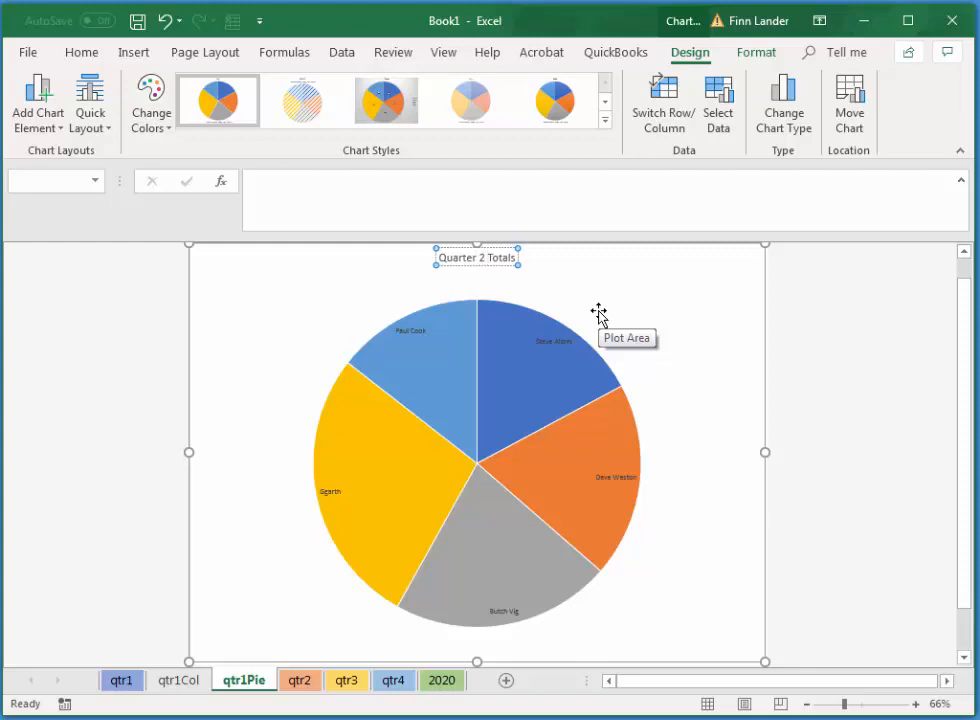
pyautogui.press('Tab')
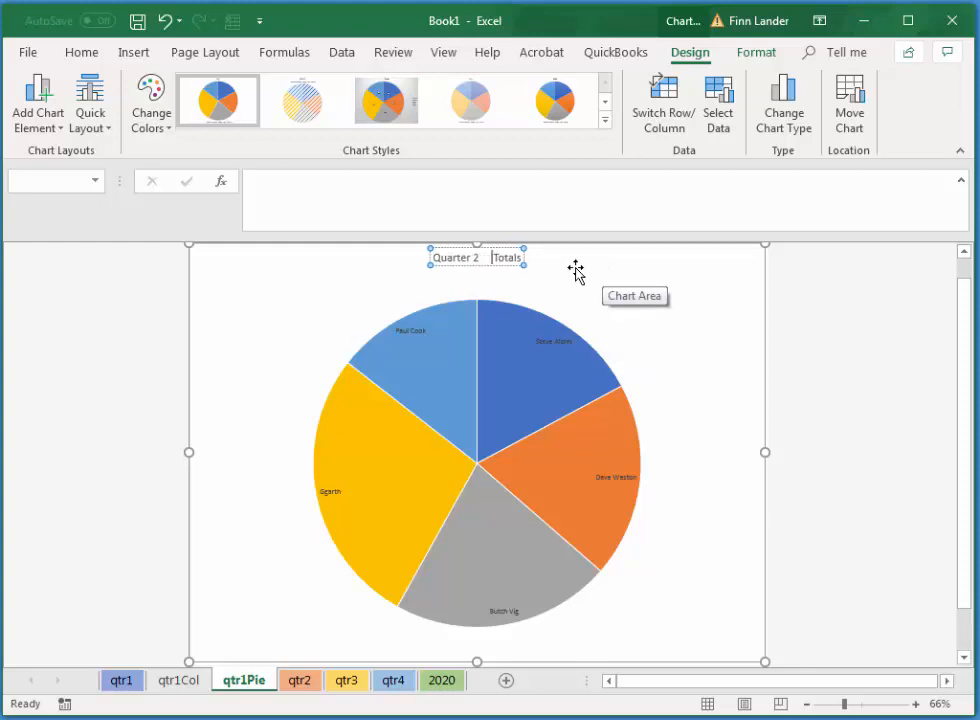
pyautogui.press('BackSpace')
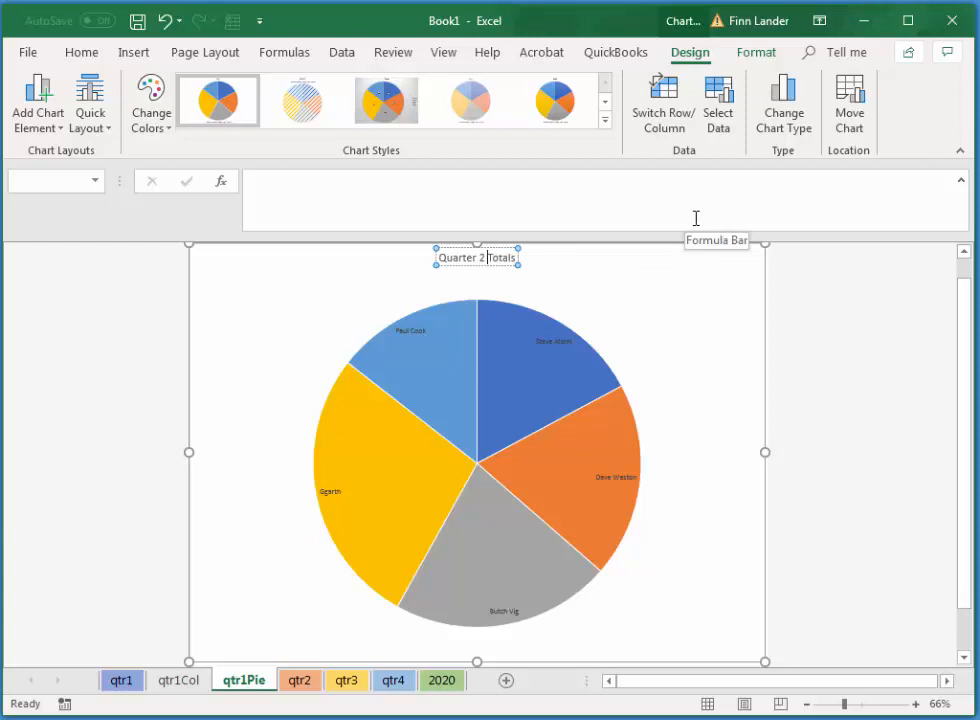
pyautogui.click(600, 282)
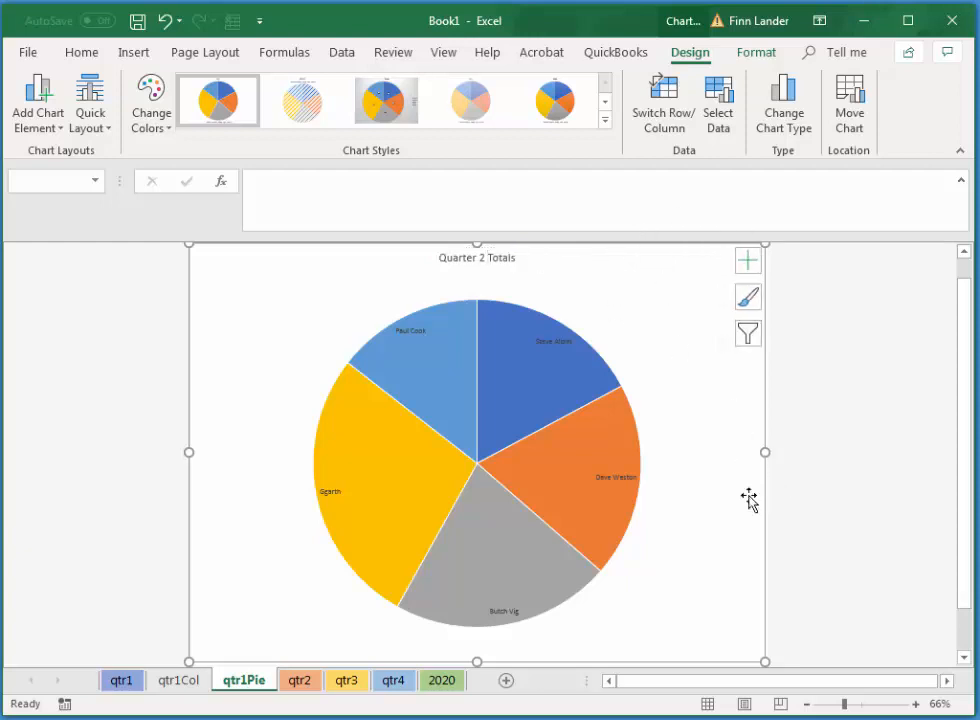
# Apply the largest yellow glow variation to only the yellow slice of the pie chart.
pyautogui.click(517, 467)
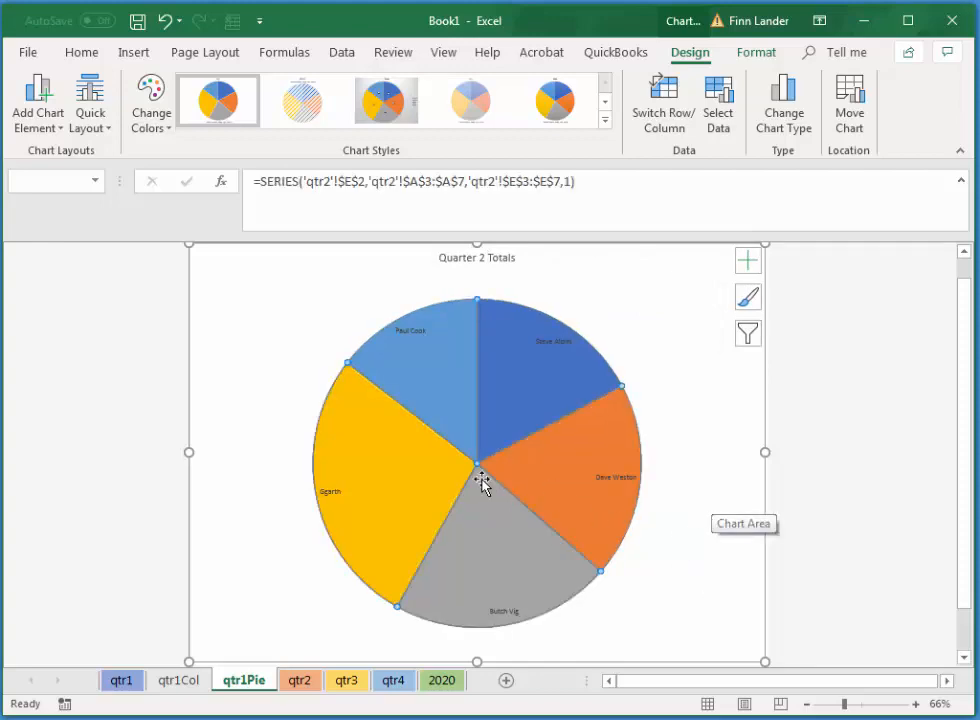
pyautogui.click(400, 516)
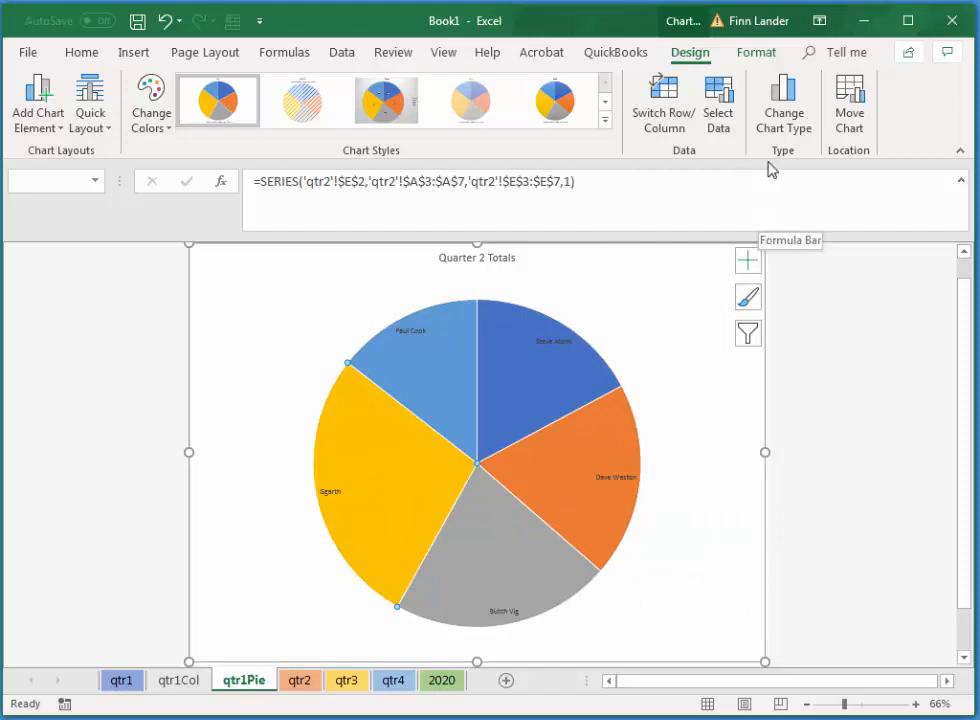
pyautogui.click(757, 54)
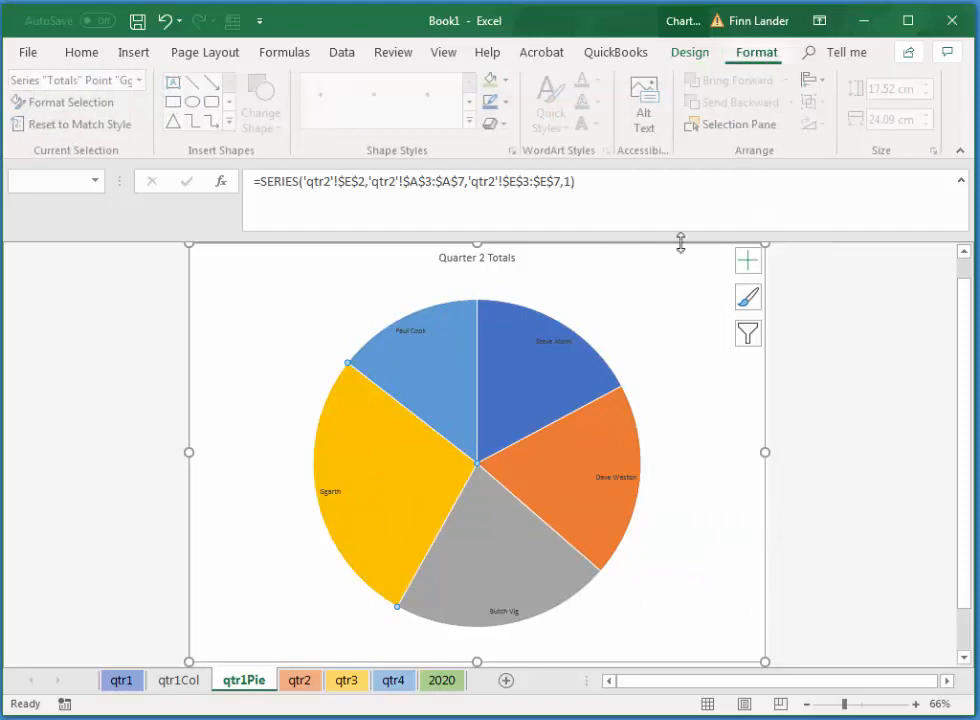
pyautogui.click(499, 123)
pyautogui.moveTo(606, 287)
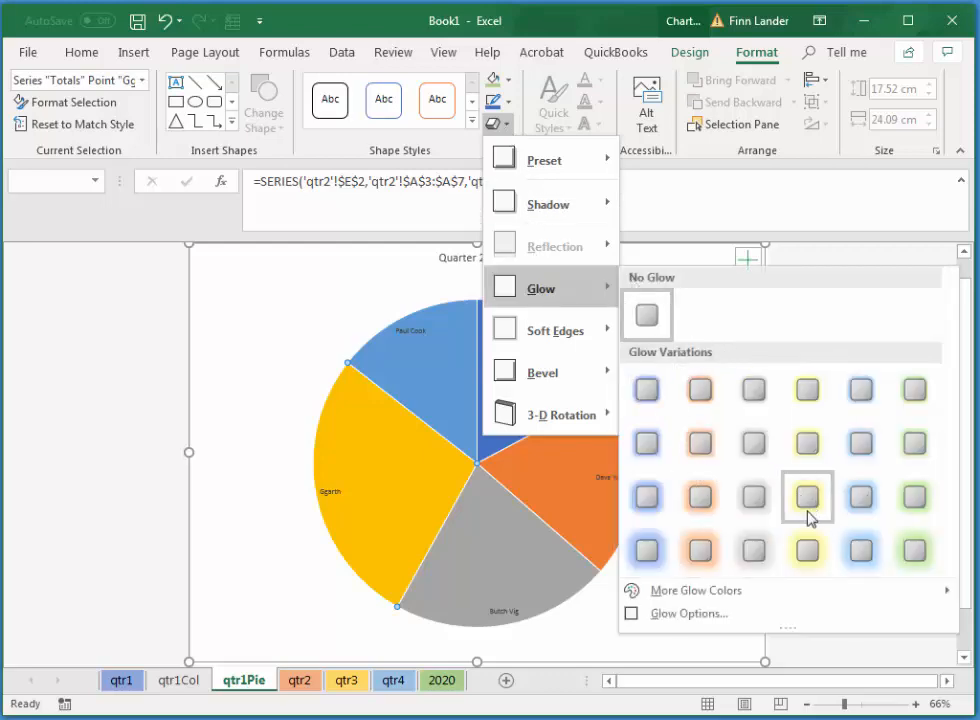
pyautogui.click(808, 550)
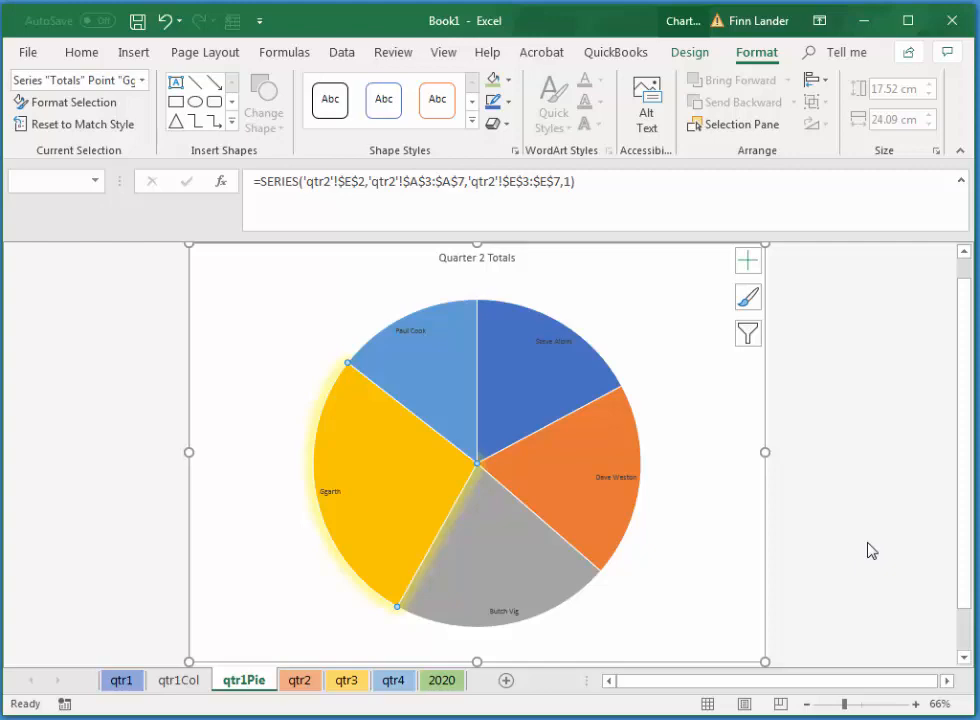
# Increase the font size of all the pie chart's category data labels to 18.
pyautogui.click(553, 343)
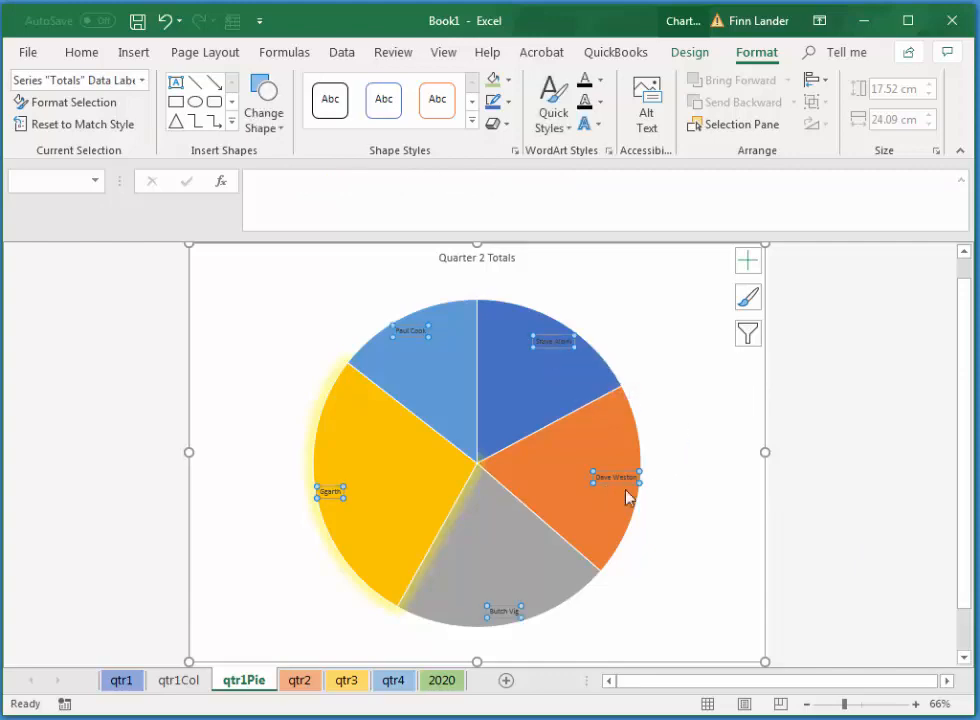
pyautogui.click(84, 55)
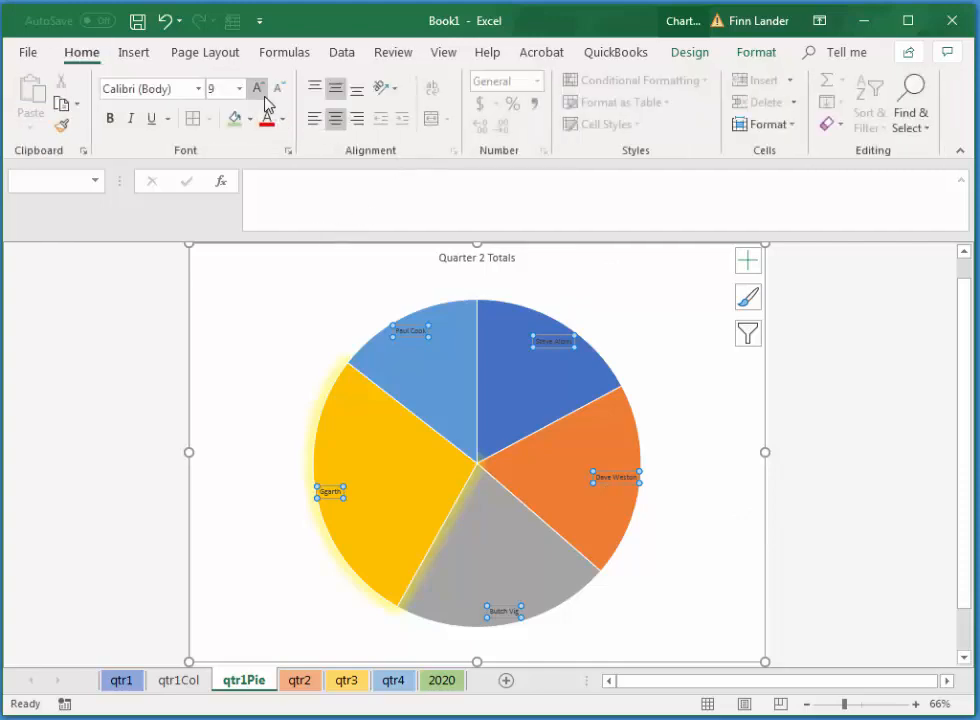
pyautogui.click(260, 89)
pyautogui.click(260, 89)
pyautogui.click(260, 89)
pyautogui.click(260, 89)
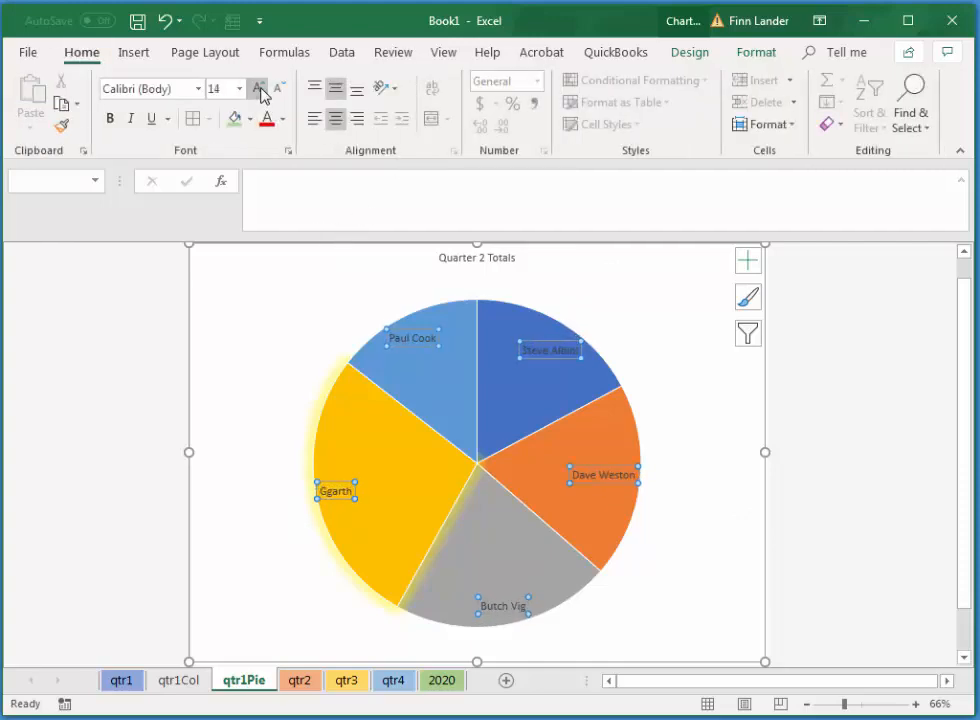
pyautogui.click(260, 89)
pyautogui.click(260, 89)
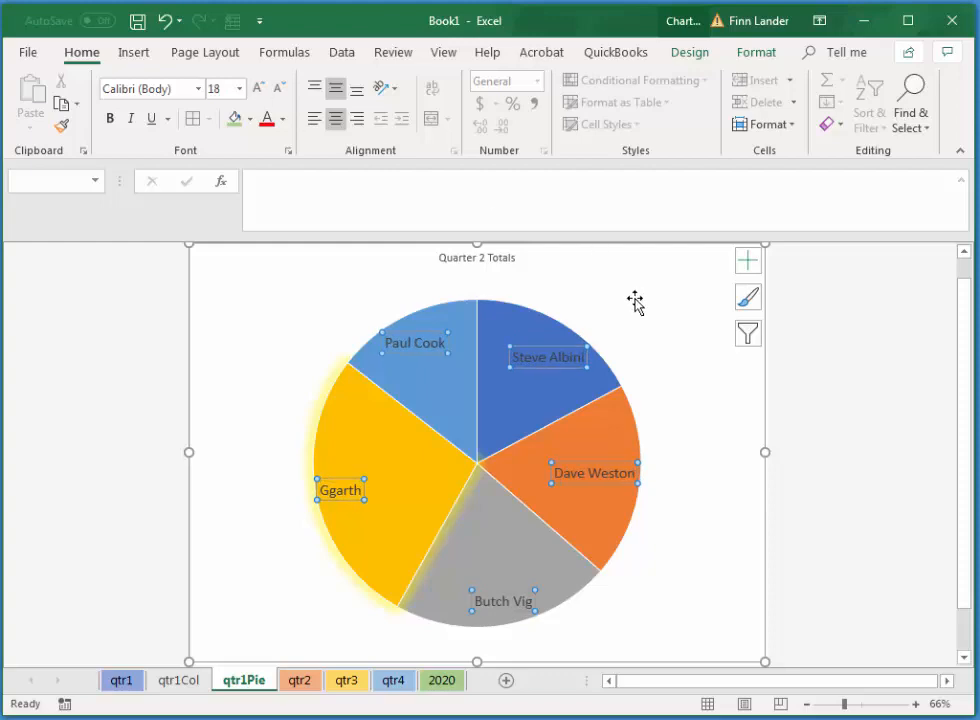